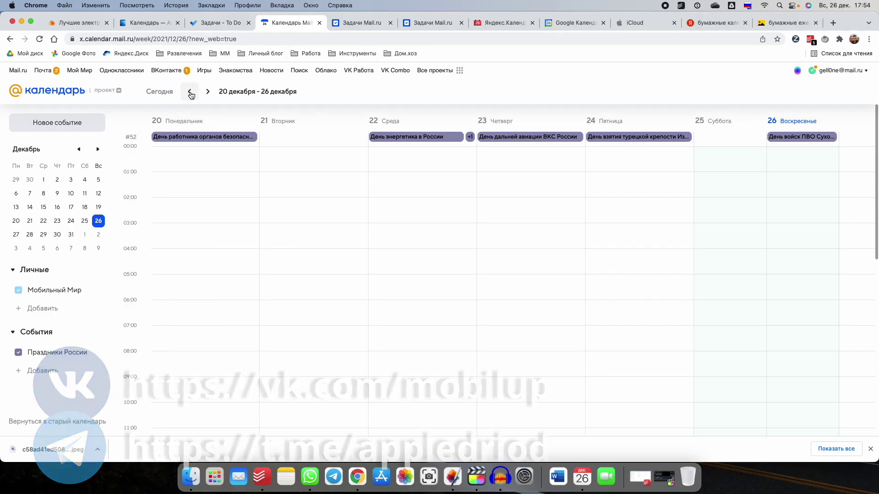
{"action": "left_click", "coordinate": [190, 91]}
{"action": "left_click", "coordinate": [208, 93]}
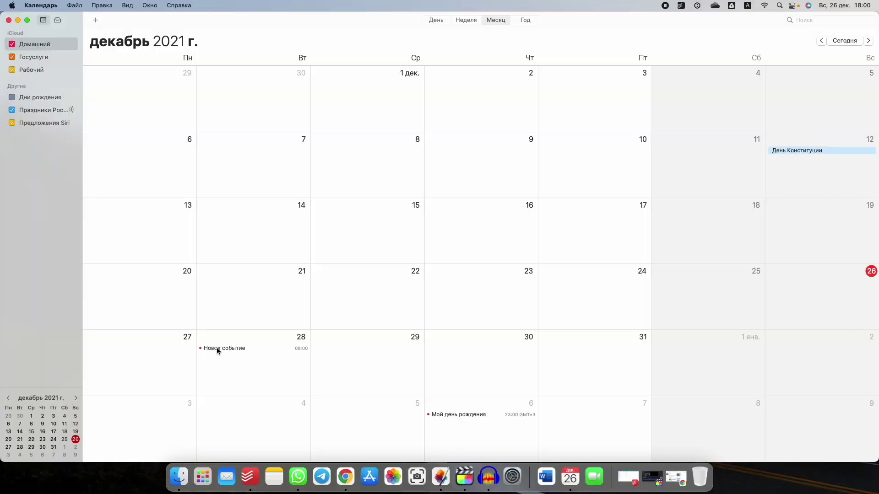
Delete the new event on 28 December 2021 from the macOS Calendar month view
{"action": "right_click", "coordinate": [217, 349]}
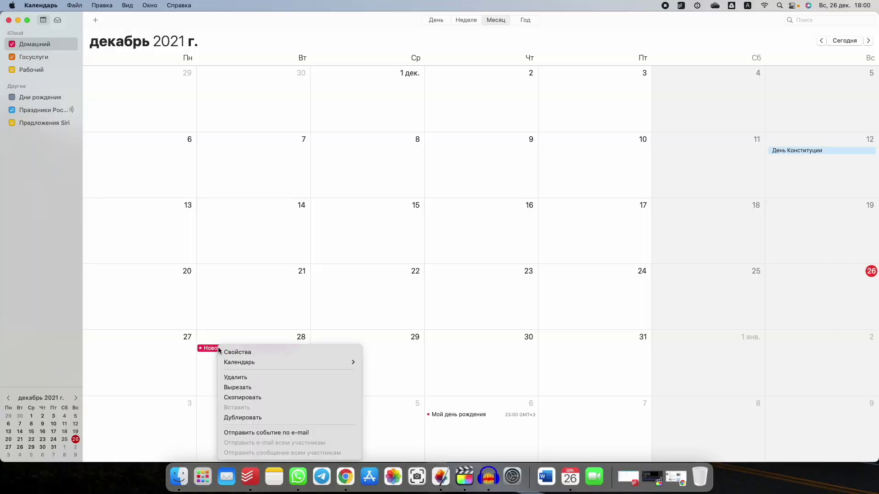
{"action": "left_click", "coordinate": [247, 378]}
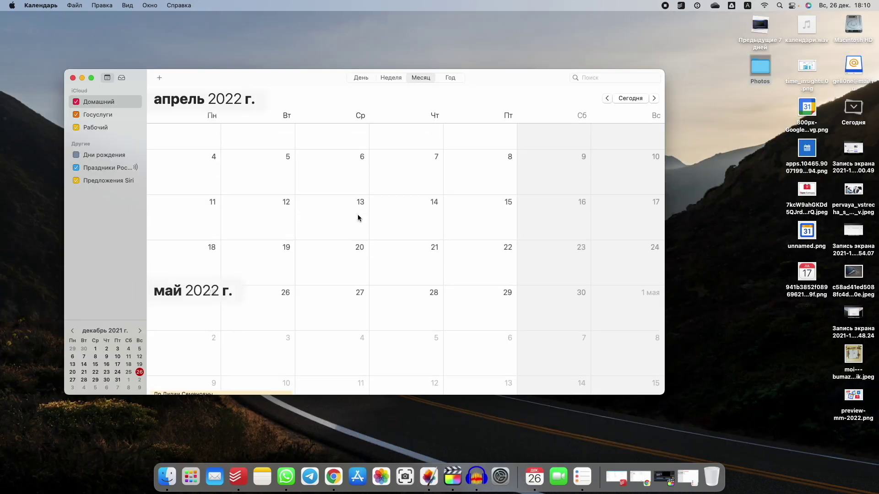
Browse the month view forward through the spring and summer months of 2022
{"action": "scroll", "coordinate": [358, 215], "scroll_direction": "down", "scroll_amount": 10}
{"action": "scroll", "coordinate": [358, 214], "scroll_direction": "down", "scroll_amount": 5}
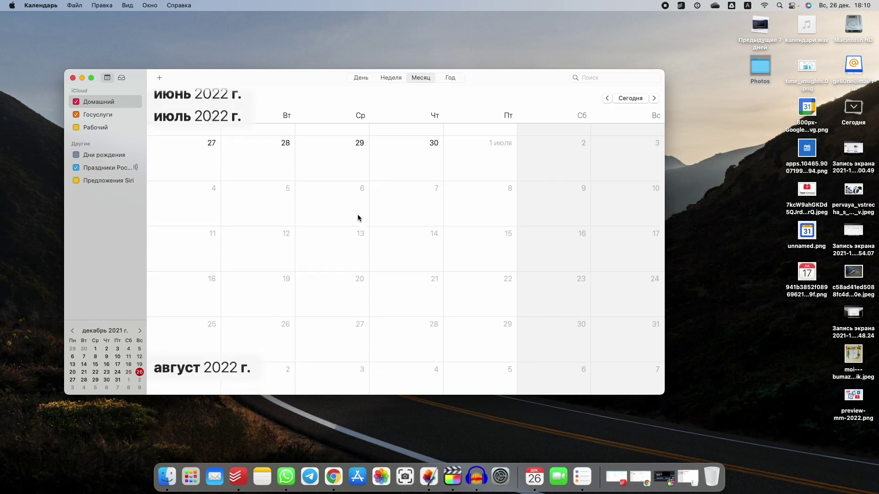
{"action": "scroll", "coordinate": [358, 214], "scroll_direction": "up", "scroll_amount": 3}
{"action": "scroll", "coordinate": [358, 214], "scroll_direction": "down", "scroll_amount": 3}
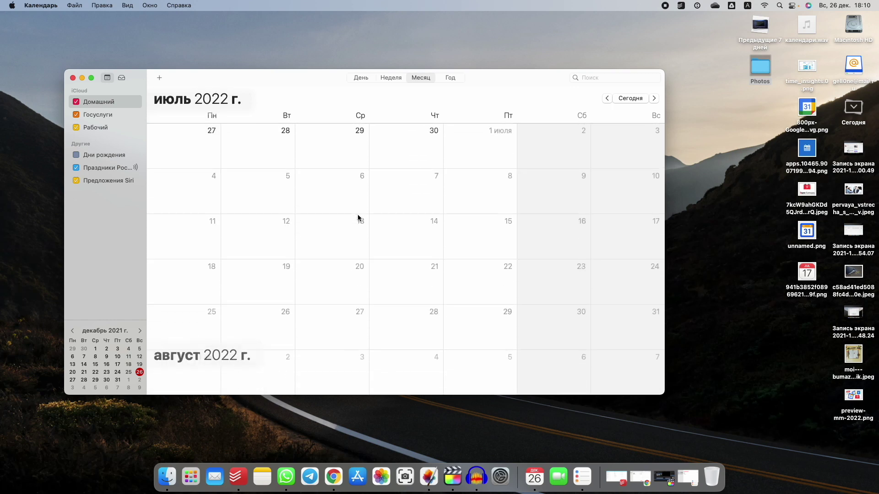
{"action": "scroll", "coordinate": [358, 214], "scroll_direction": "down", "scroll_amount": 5}
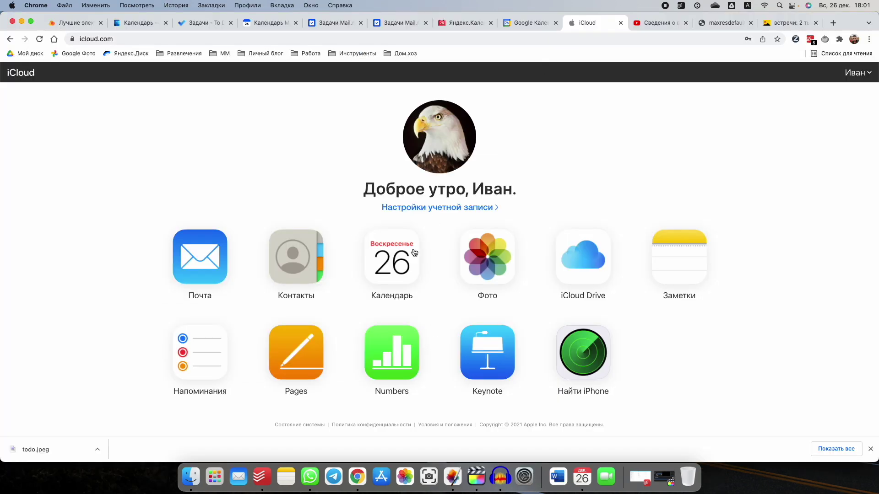
Open the iCloud web calendar and compare its day, week and month views
{"action": "left_click", "coordinate": [388, 251]}
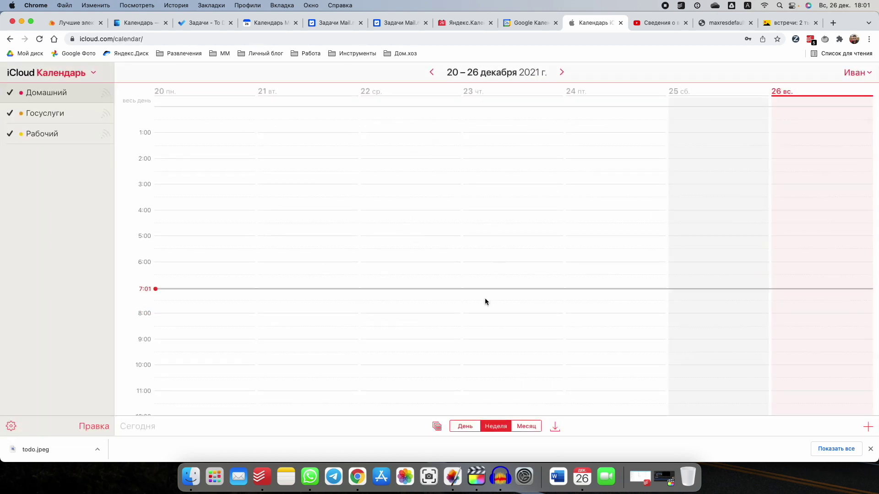
{"action": "left_click", "coordinate": [536, 427]}
{"action": "left_click", "coordinate": [464, 426]}
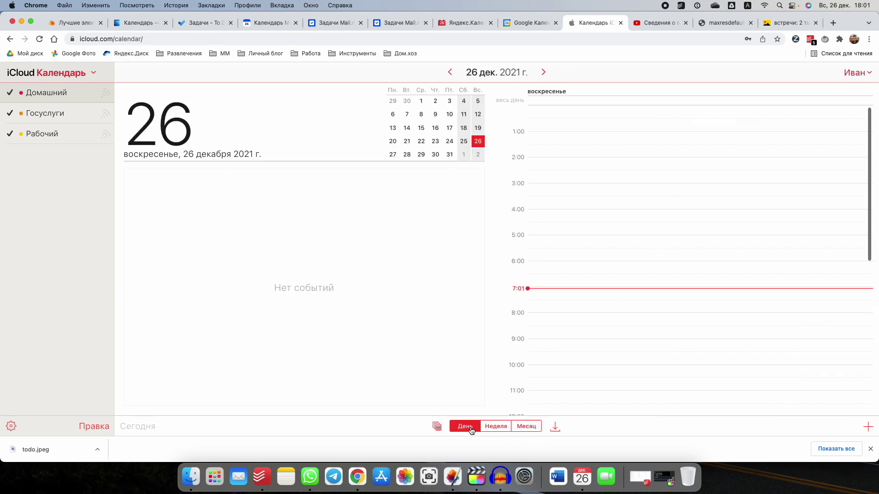
{"action": "left_click", "coordinate": [493, 428]}
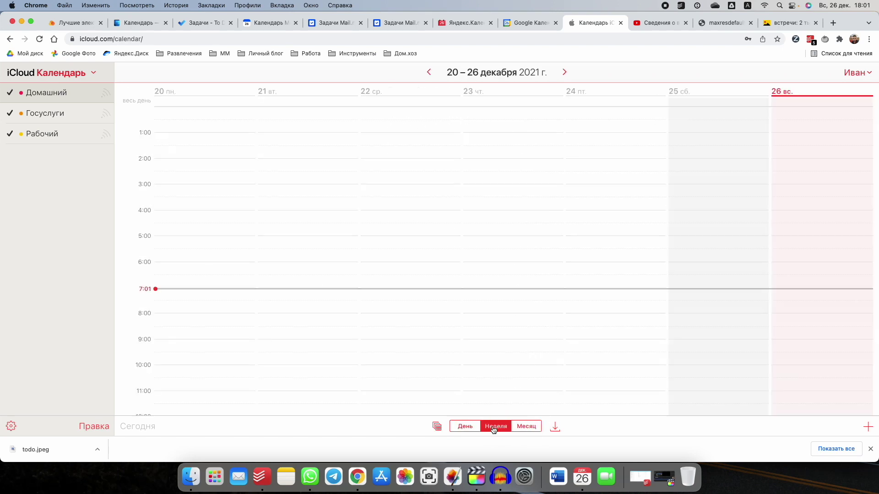
{"action": "left_click", "coordinate": [523, 429]}
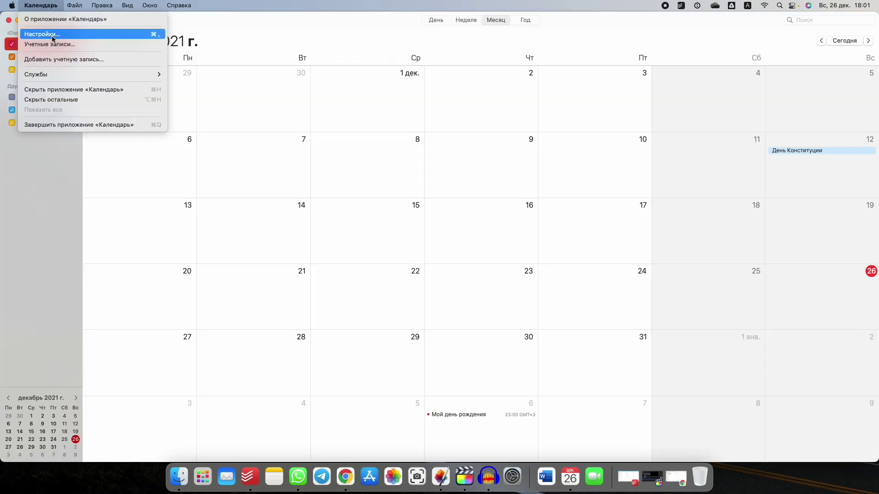
Open the option for adding a calendar account in macOS Calendar, and create a new event on 23 December 2021
{"action": "left_click", "coordinate": [48, 59]}
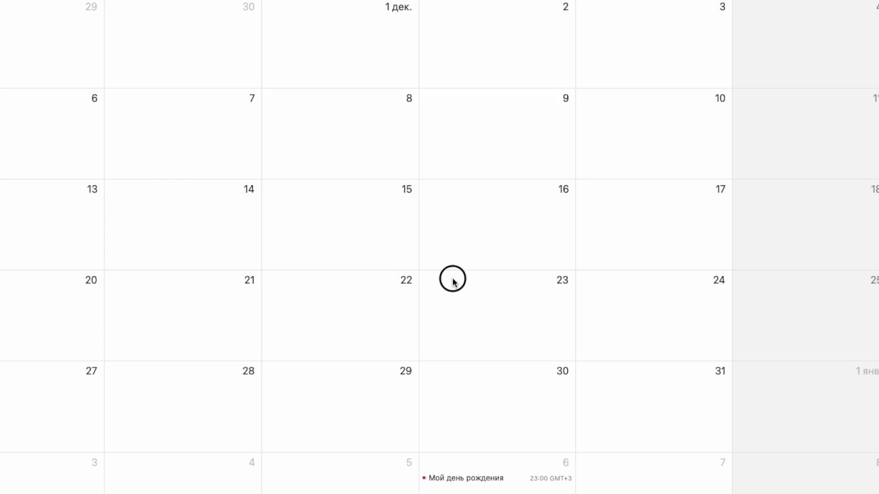
{"action": "double_click", "coordinate": [448, 269]}
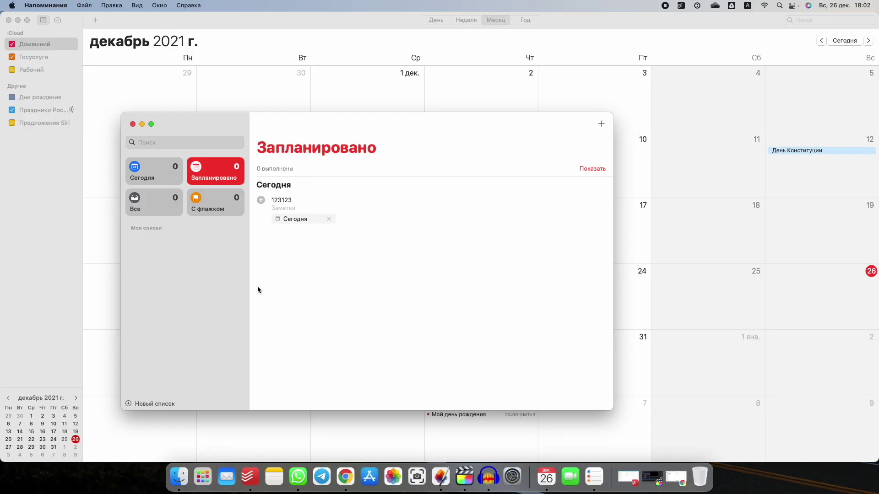
{"action": "left_click", "coordinate": [675, 283]}
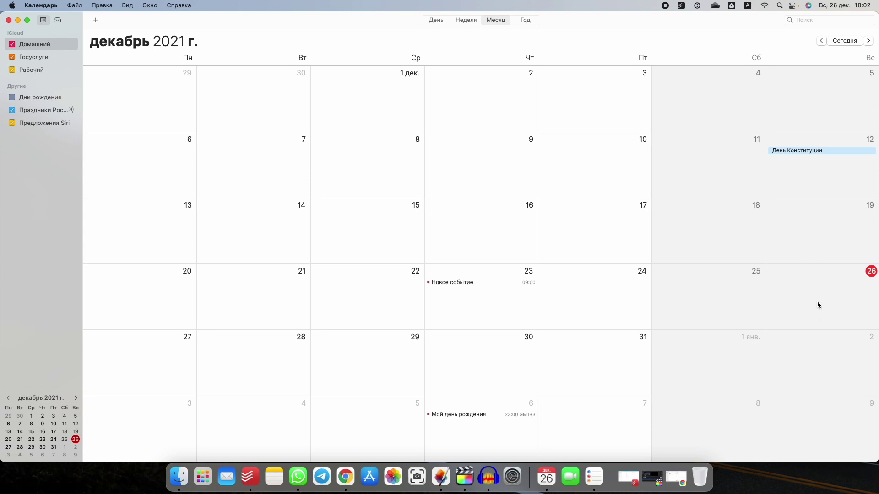
{"action": "left_click", "coordinate": [594, 477]}
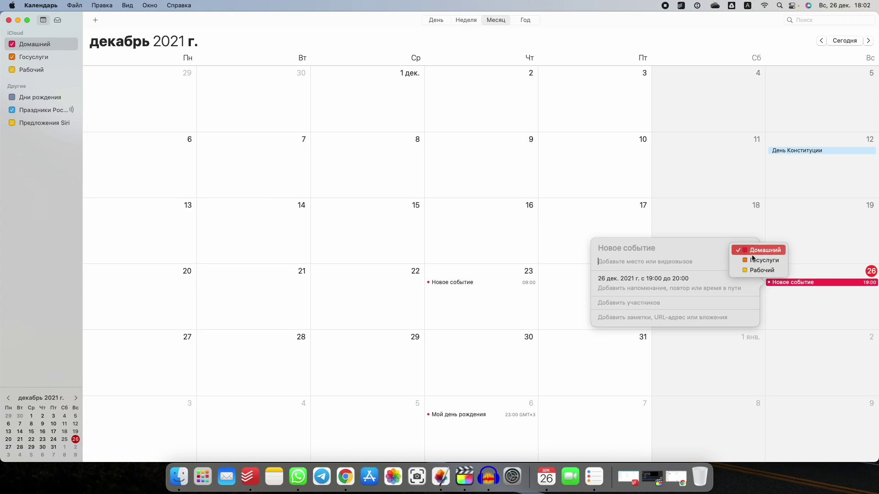
Examine the time, repeat and reminder options of the 26 December event, and open its attachment file picker without choosing a file
{"action": "left_click", "coordinate": [689, 290]}
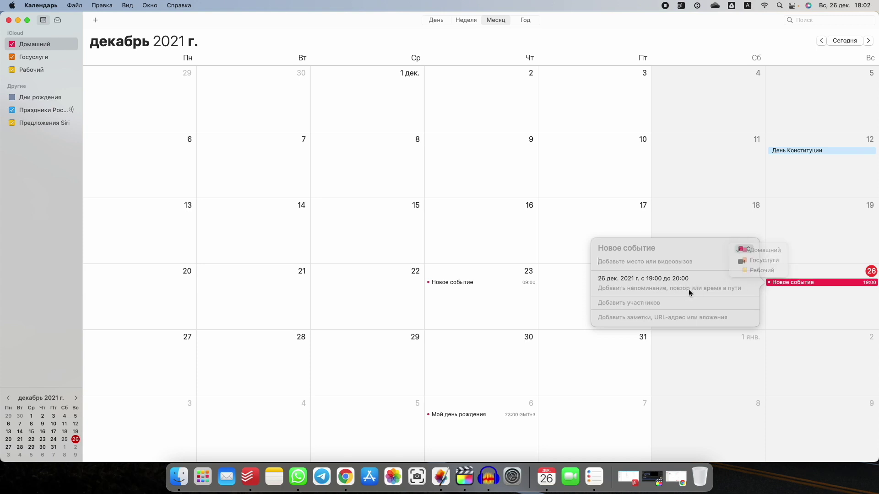
{"action": "left_click", "coordinate": [675, 288]}
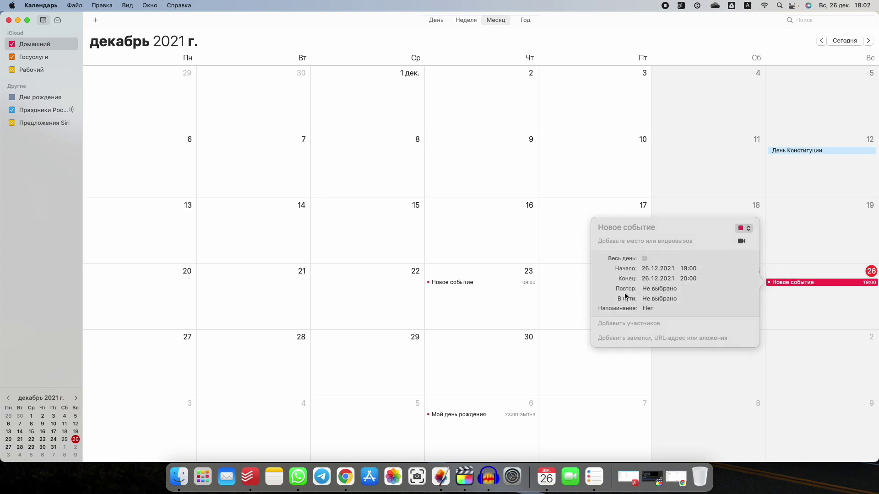
{"action": "left_click", "coordinate": [644, 337]}
{"action": "left_click", "coordinate": [623, 330]}
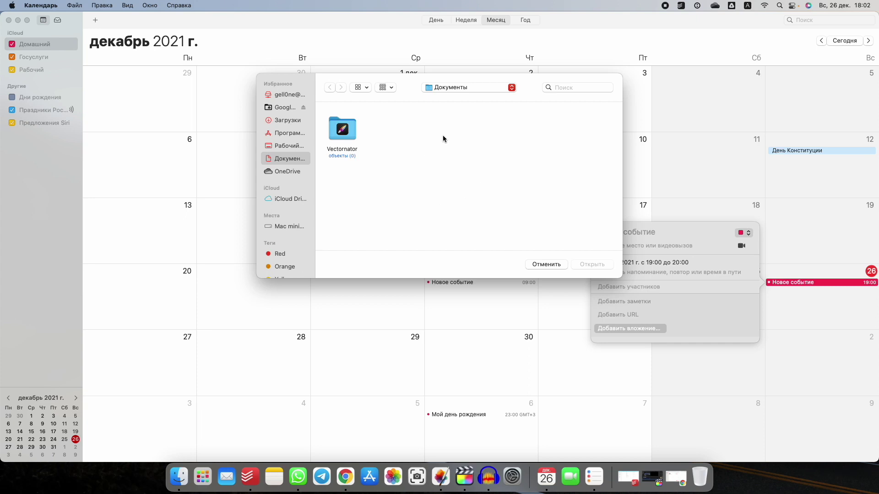
{"action": "left_click", "coordinate": [557, 263]}
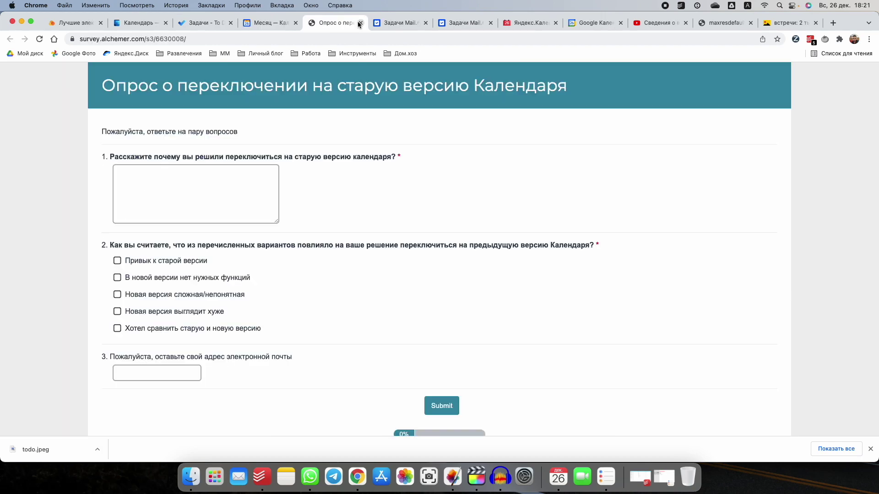
Switch to the old Mail.ru calendar in Chrome and compare its week, month and year views
{"action": "left_click", "coordinate": [278, 26]}
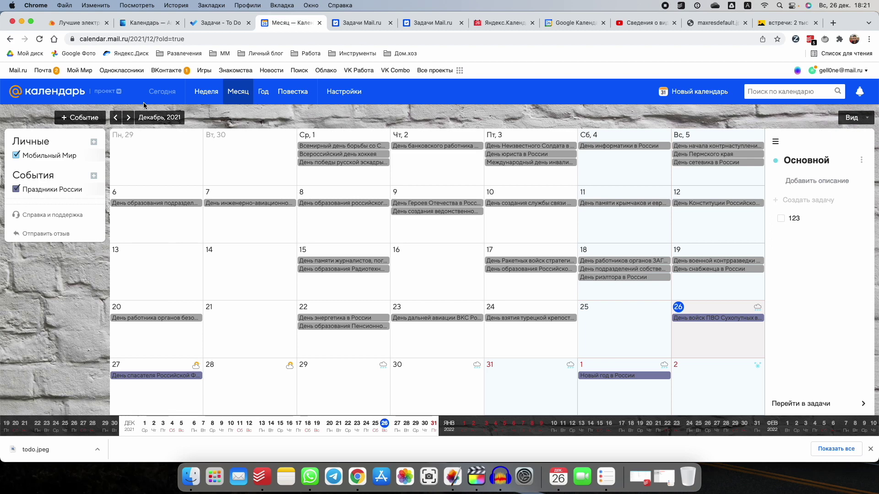
{"action": "left_click", "coordinate": [206, 92]}
{"action": "left_click", "coordinate": [238, 92]}
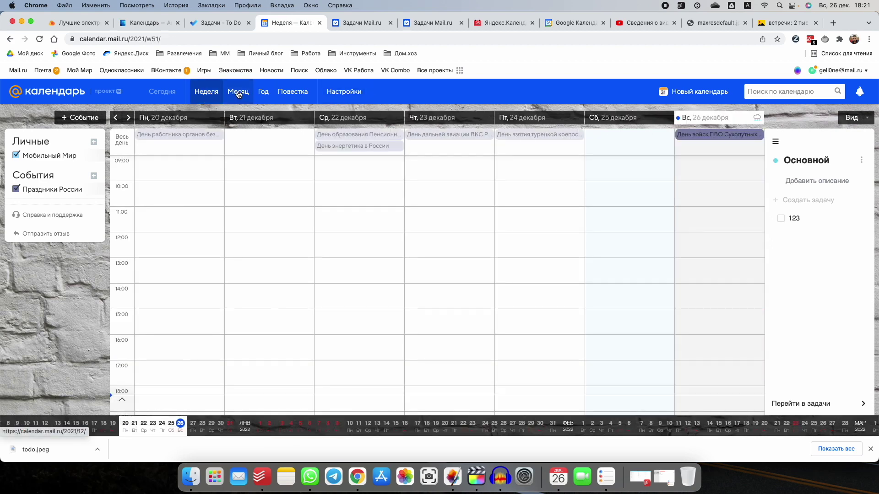
{"action": "left_click", "coordinate": [256, 94]}
{"action": "left_click", "coordinate": [239, 93]}
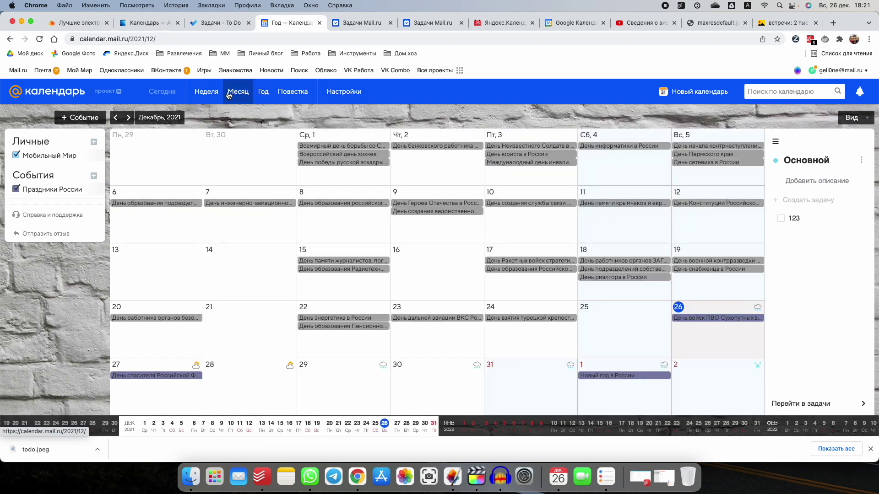
{"action": "left_click", "coordinate": [213, 95]}
{"action": "left_click", "coordinate": [238, 93]}
{"action": "left_click", "coordinate": [262, 93]}
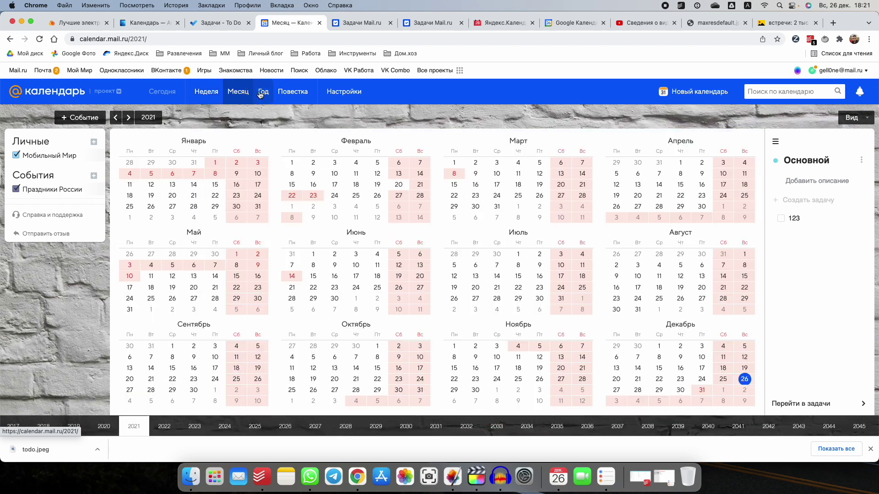
{"action": "left_click", "coordinate": [242, 95]}
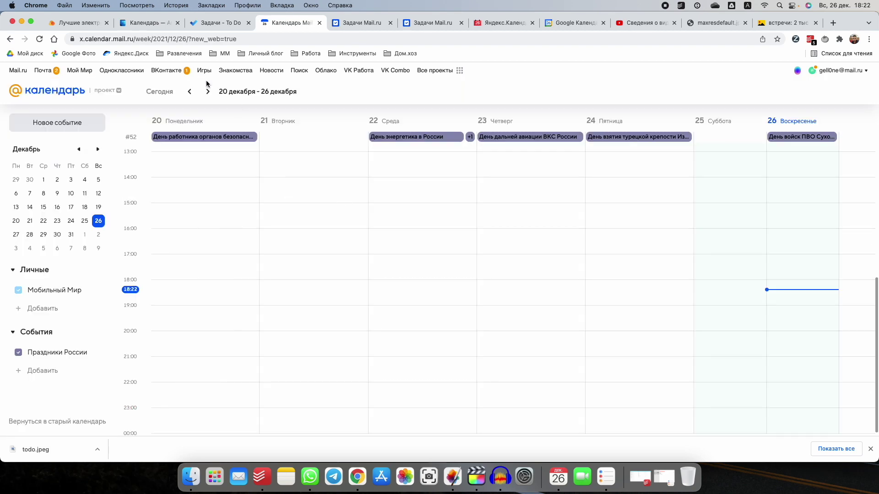
Browse the new Mail.ru calendar week by week to 10–16 January 2022
{"action": "left_click", "coordinate": [206, 92]}
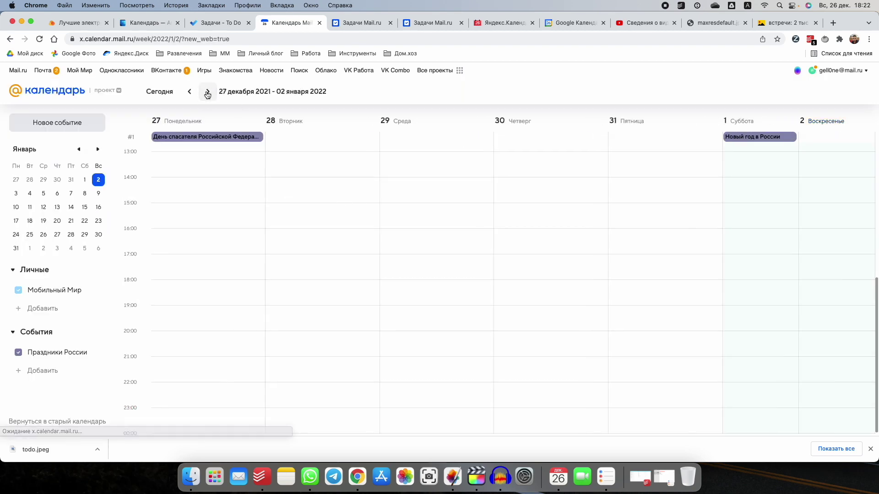
{"action": "left_click", "coordinate": [206, 93]}
{"action": "left_click", "coordinate": [206, 93]}
{"action": "left_click", "coordinate": [189, 91]}
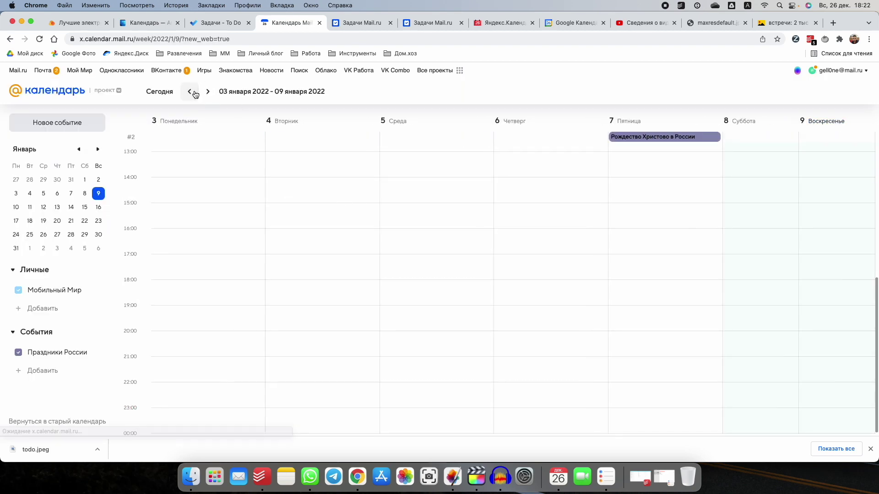
{"action": "left_click", "coordinate": [190, 91]}
{"action": "left_click", "coordinate": [206, 93]}
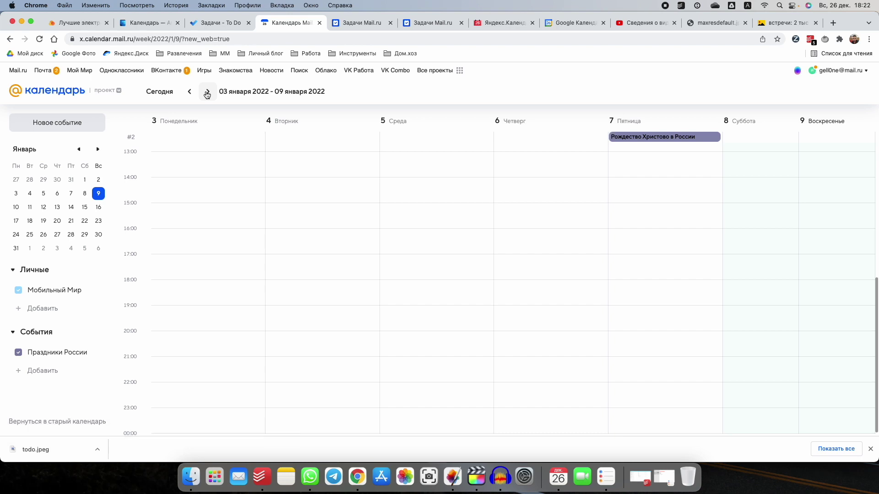
{"action": "left_click", "coordinate": [207, 93]}
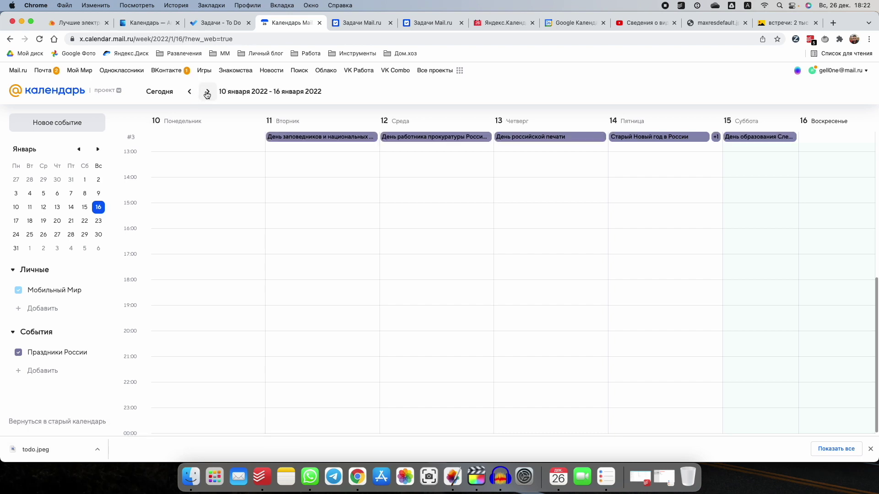
Examine the new personal calendar form, including its colour, busy display, access and description settings, and close it without adding a calendar
{"action": "left_click", "coordinate": [55, 310]}
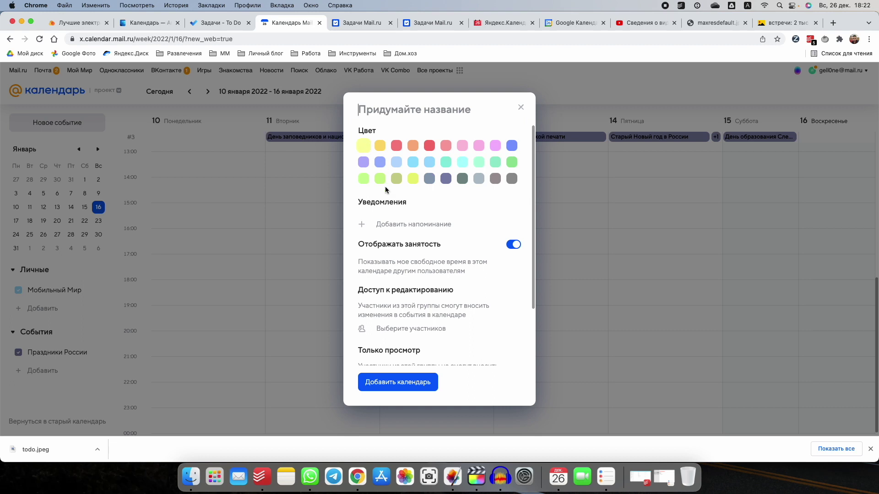
{"action": "left_click", "coordinate": [513, 244]}
{"action": "left_click", "coordinate": [513, 244]}
{"action": "scroll", "coordinate": [454, 290], "scroll_direction": "down", "scroll_amount": 2}
{"action": "scroll", "coordinate": [454, 290], "scroll_direction": "down", "scroll_amount": 1}
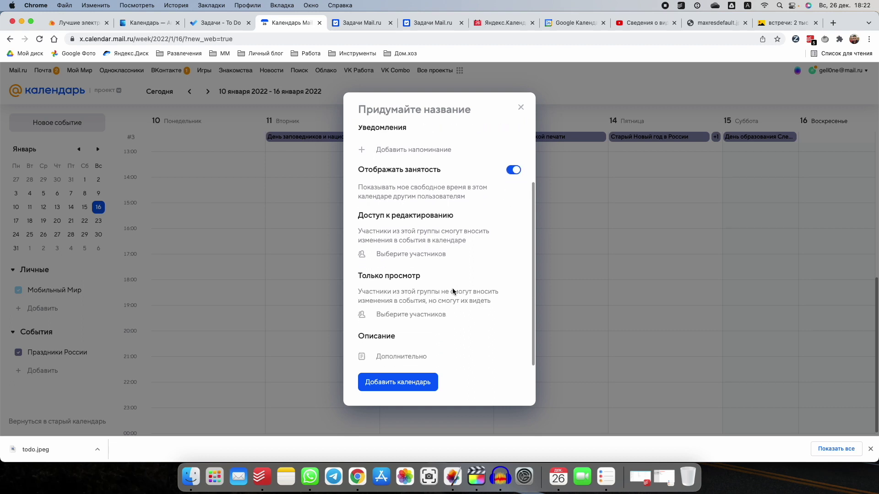
{"action": "left_click", "coordinate": [397, 360]}
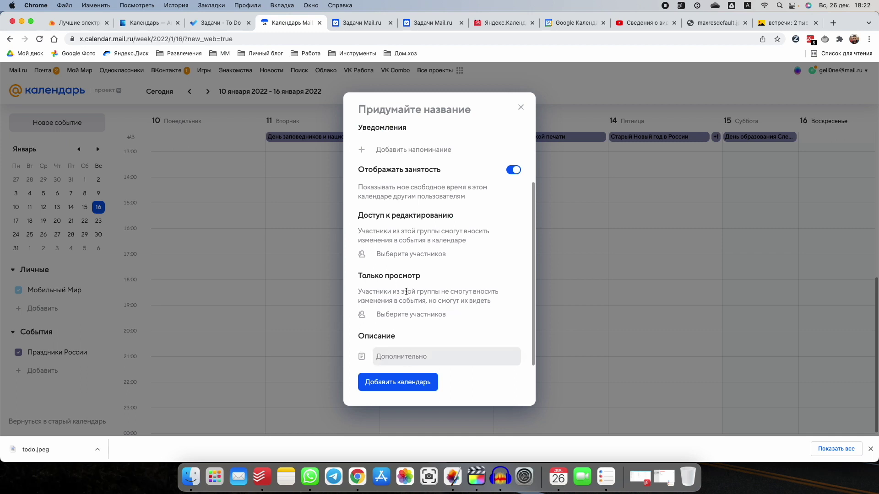
{"action": "scroll", "coordinate": [406, 291], "scroll_direction": "up", "scroll_amount": 3}
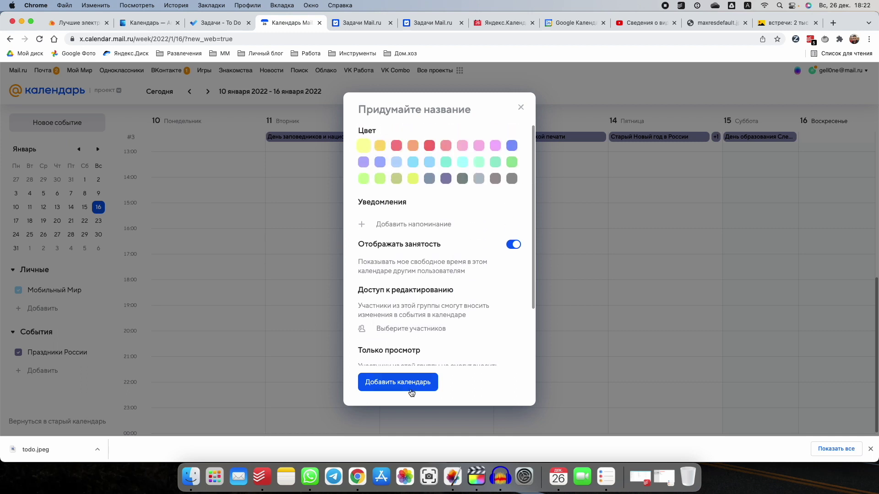
{"action": "left_click", "coordinate": [521, 108]}
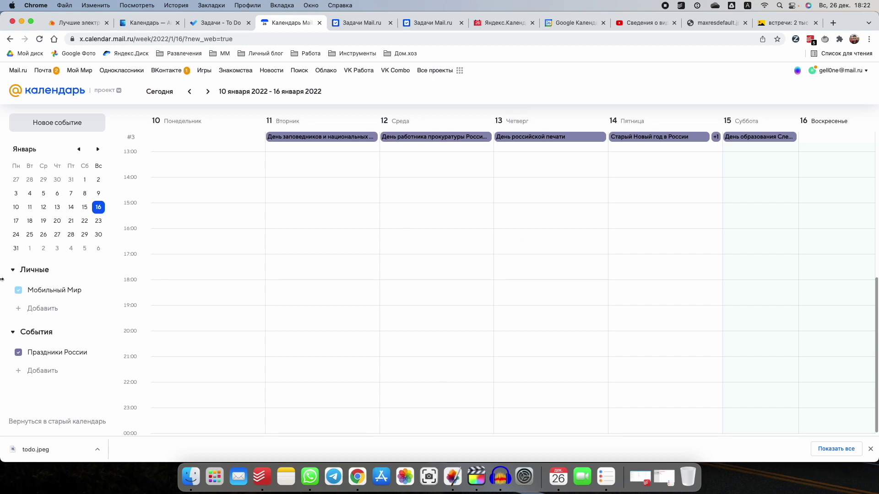
Examine the list of holiday, film and sports event calendars offered for the events section
{"action": "left_click", "coordinate": [58, 370]}
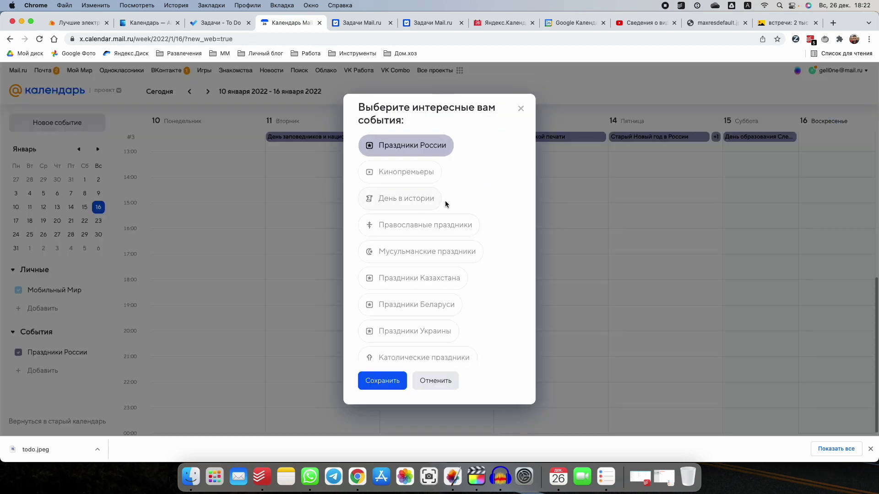
{"action": "scroll", "coordinate": [445, 202], "scroll_direction": "down", "scroll_amount": 5}
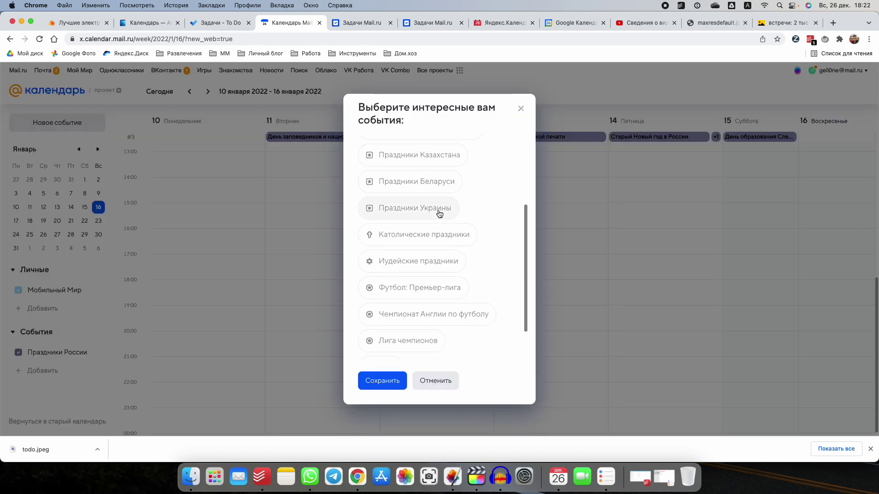
{"action": "scroll", "coordinate": [438, 214], "scroll_direction": "down", "scroll_amount": 2}
{"action": "scroll", "coordinate": [438, 213], "scroll_direction": "up", "scroll_amount": 3}
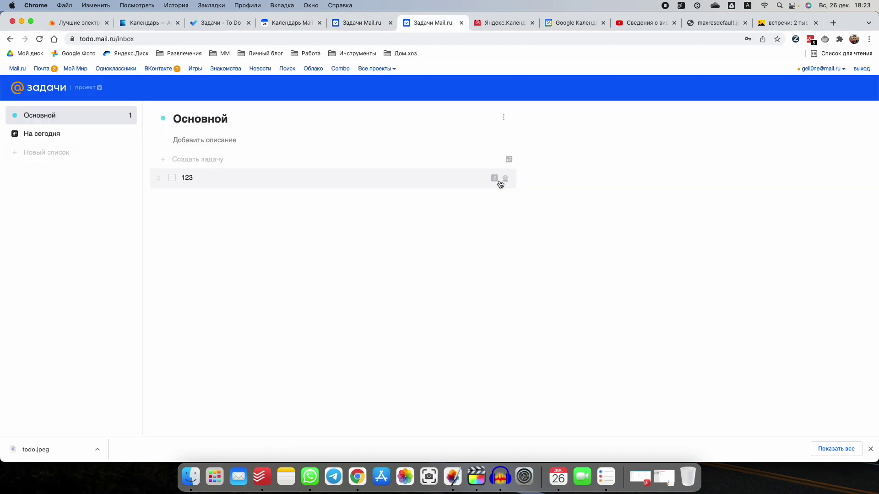
Examine the due-date picker of the task "123" in Mail.ru Tasks and cancel it without setting a date
{"action": "left_click", "coordinate": [495, 178]}
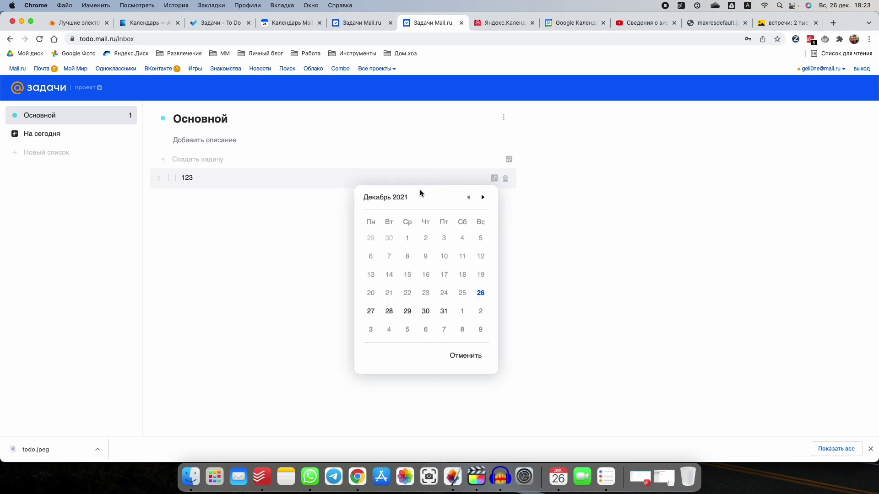
{"action": "left_click", "coordinate": [459, 356]}
{"action": "right_click", "coordinate": [228, 179]}
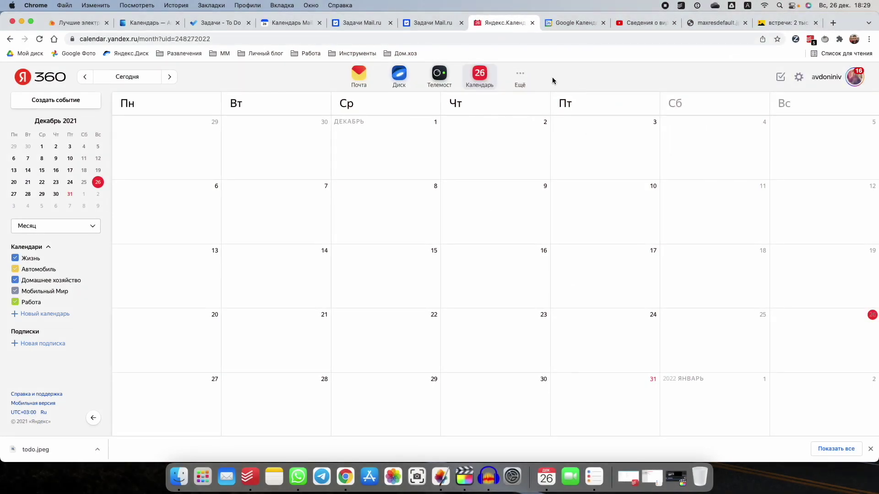
In Yandex Calendar, look over the additional Yandex 360 services offered beside Mail, Disk, Telemost and Calendar
{"action": "left_click", "coordinate": [520, 75]}
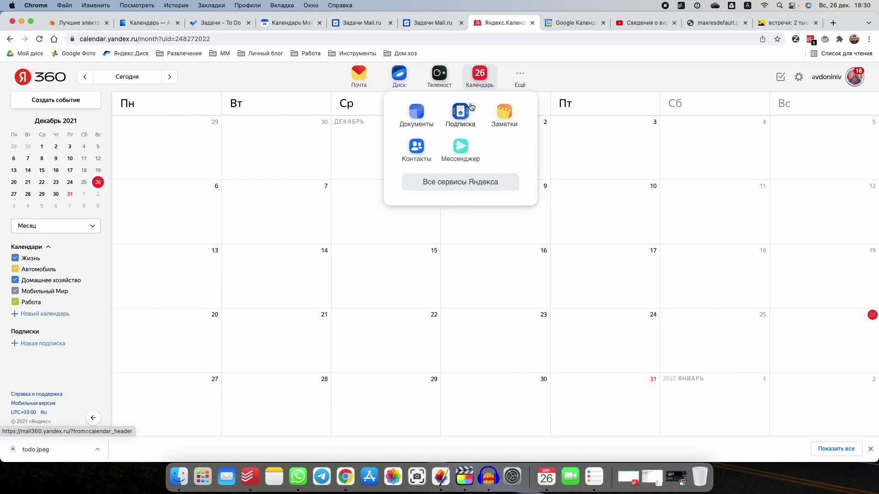
{"action": "left_click", "coordinate": [506, 230]}
{"action": "left_click", "coordinate": [569, 135]}
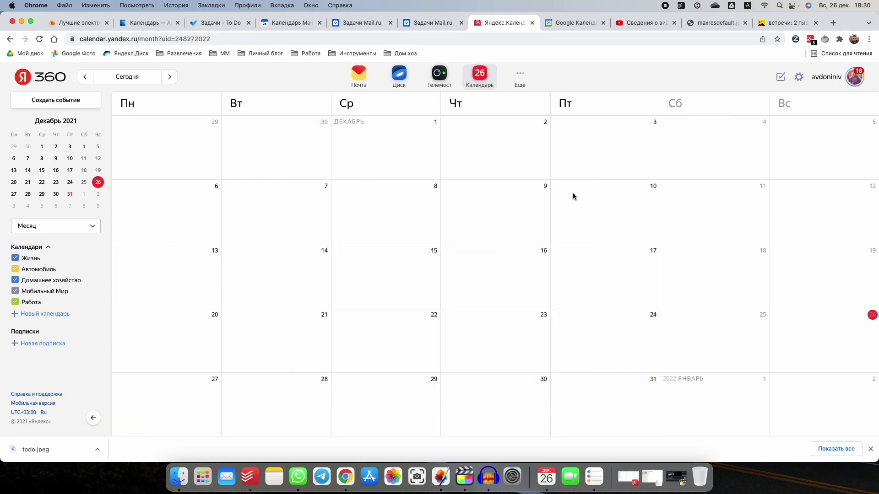
Start a new all-day event on 16.12.2021 and switch its notification method between email and SMS, ending on SMS
{"action": "left_click", "coordinate": [449, 253]}
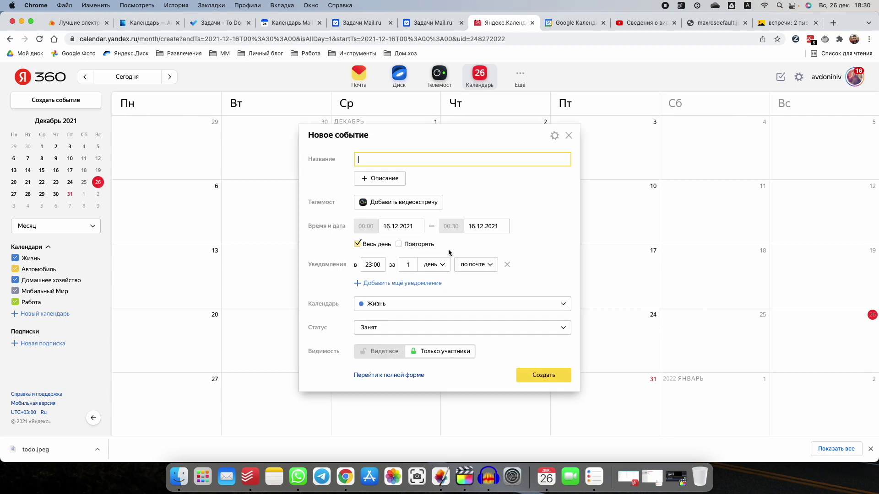
{"action": "left_click", "coordinate": [471, 266]}
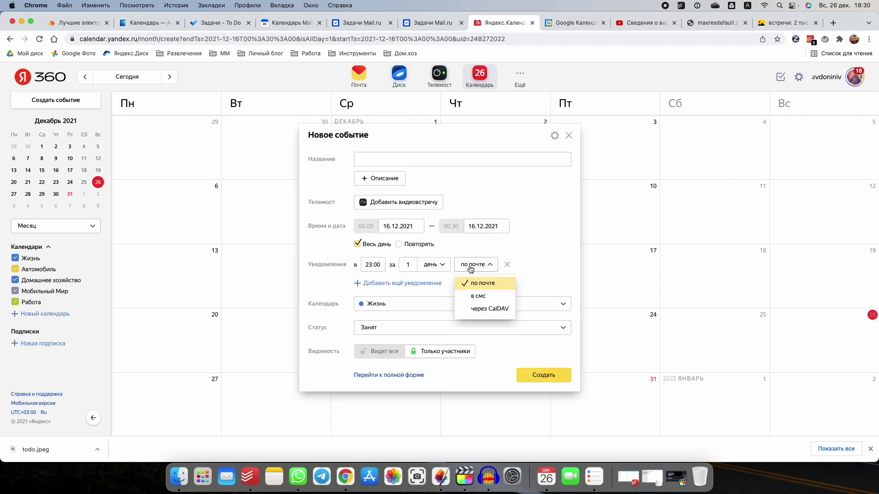
{"action": "left_click", "coordinate": [474, 295]}
{"action": "left_click", "coordinate": [472, 265]}
{"action": "left_click", "coordinate": [480, 283]}
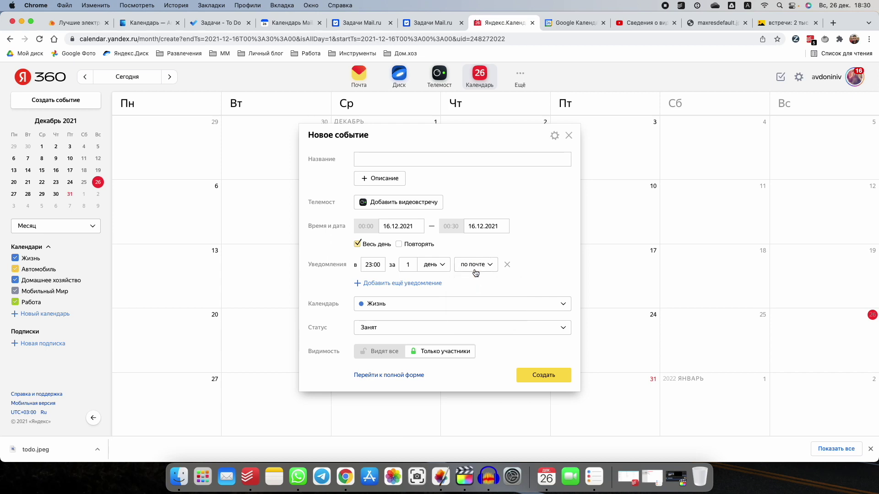
{"action": "left_click", "coordinate": [473, 266]}
{"action": "left_click", "coordinate": [478, 296]}
Examine the new event's status options, its full form and the settings for displayed fields without creating the event
{"action": "left_click", "coordinate": [415, 328]}
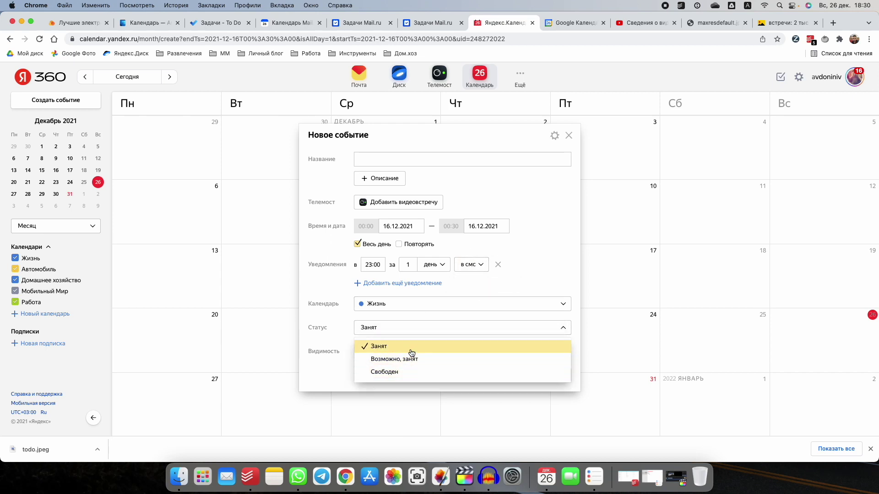
{"action": "left_click", "coordinate": [338, 289]}
{"action": "left_click", "coordinate": [375, 373]}
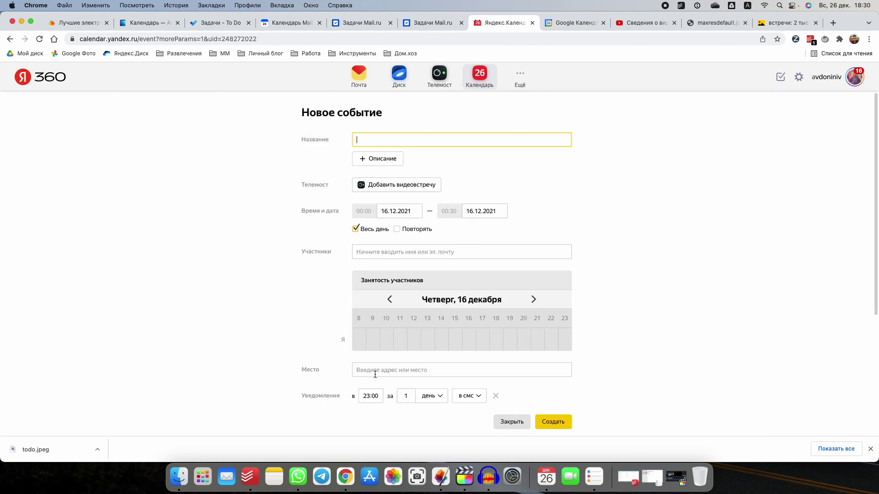
{"action": "key", "text": "super+bracketleft"}
{"action": "left_click", "coordinate": [554, 136]}
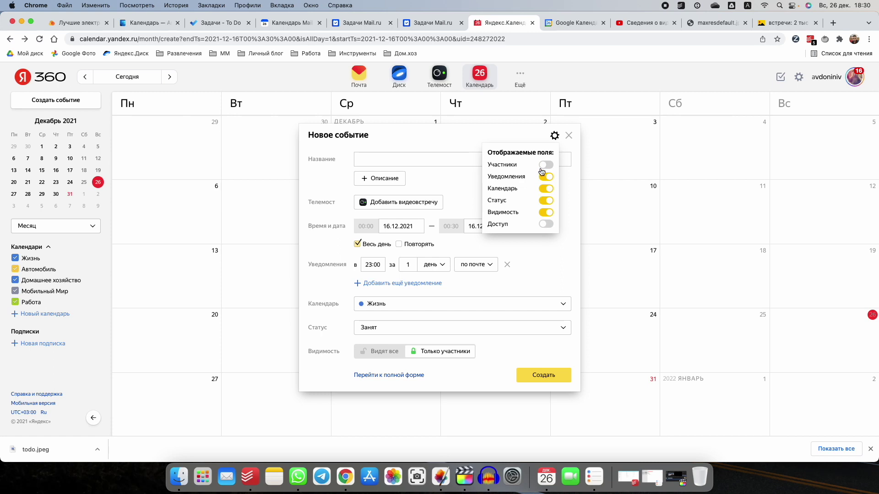
{"action": "left_click", "coordinate": [64, 343]}
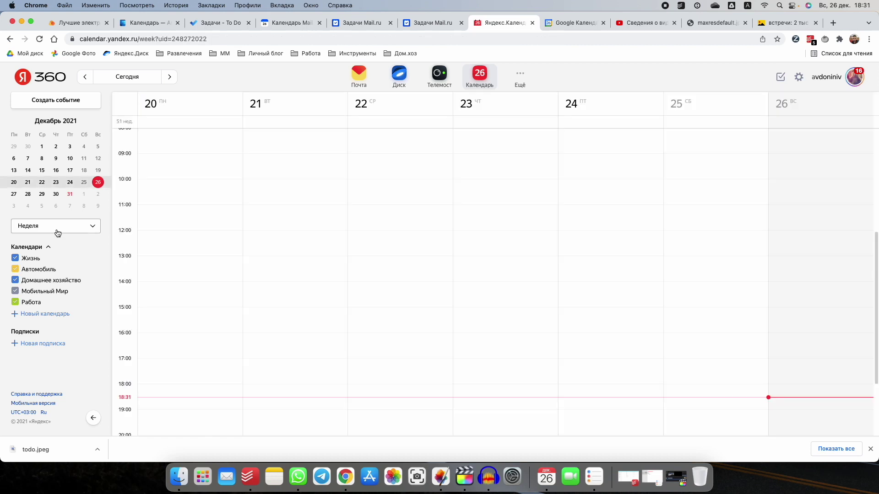
Compare the month and week views of Yandex Calendar for December 2021
{"action": "left_click", "coordinate": [58, 227]}
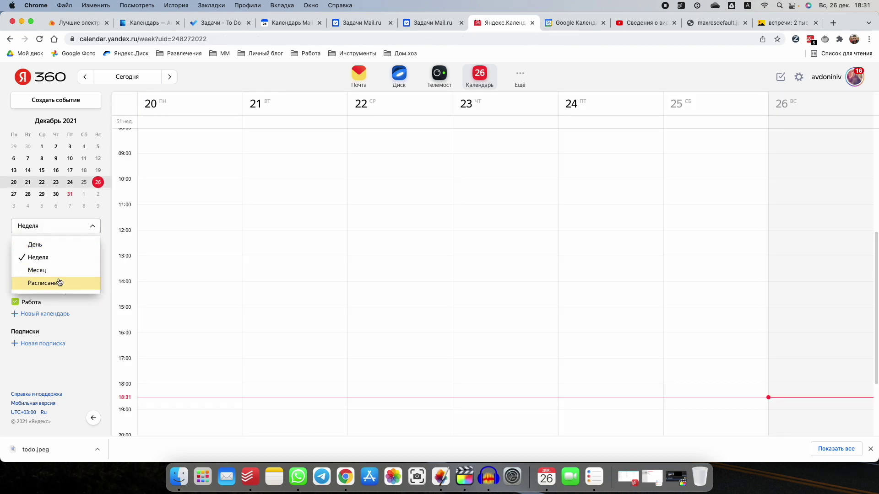
{"action": "left_click", "coordinate": [59, 271]}
{"action": "left_click", "coordinate": [61, 231]}
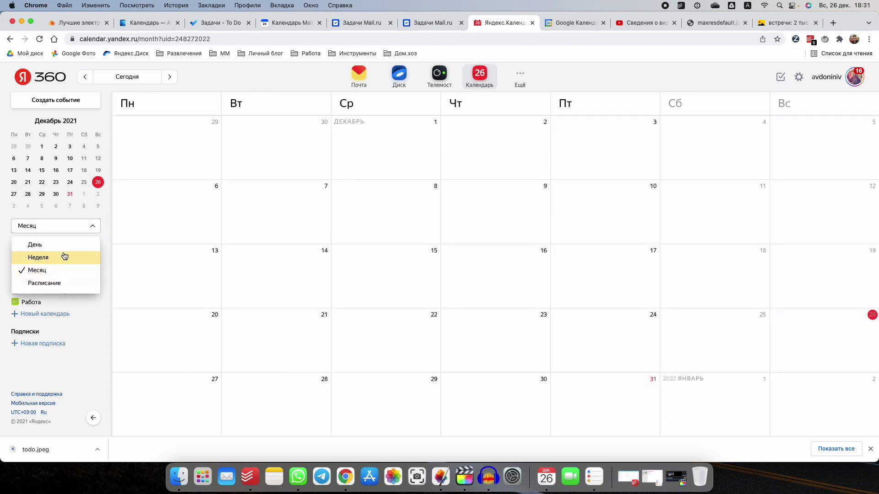
{"action": "left_click", "coordinate": [59, 258]}
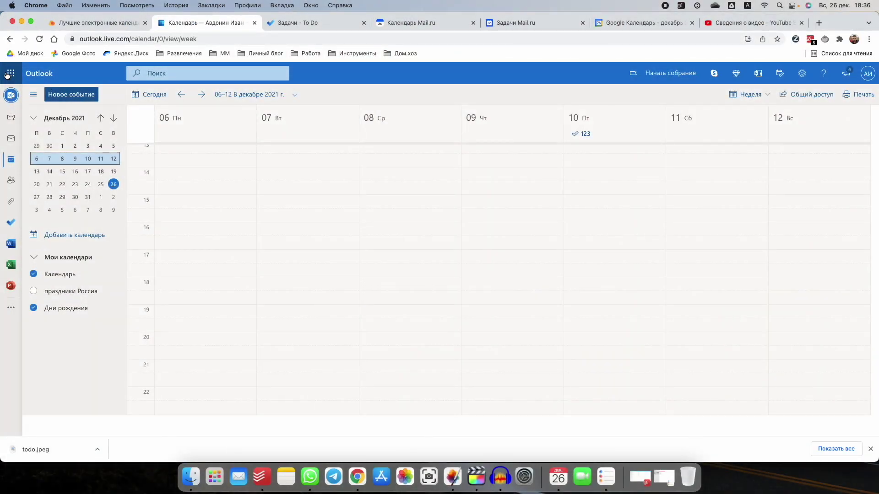
In the Outlook calendar, look over the list of Microsoft 365 apps and close it
{"action": "left_click", "coordinate": [8, 74]}
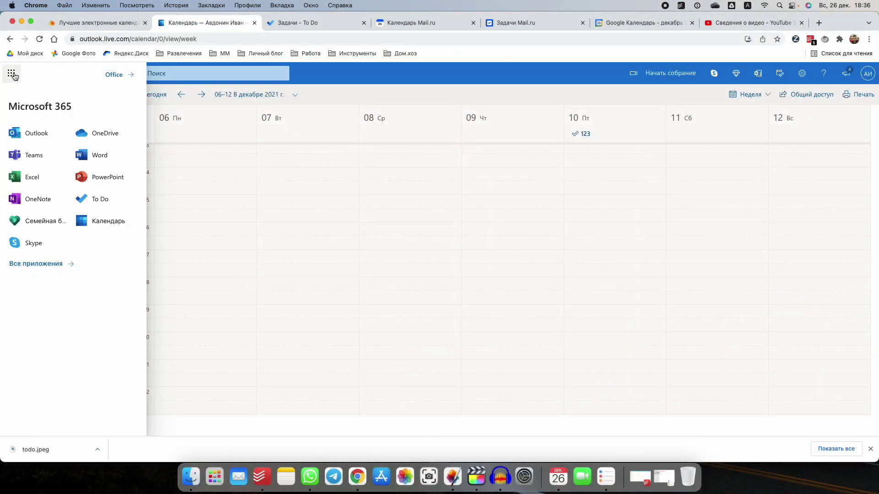
{"action": "left_click", "coordinate": [12, 74]}
{"action": "left_click", "coordinate": [11, 75]}
{"action": "left_click", "coordinate": [12, 74]}
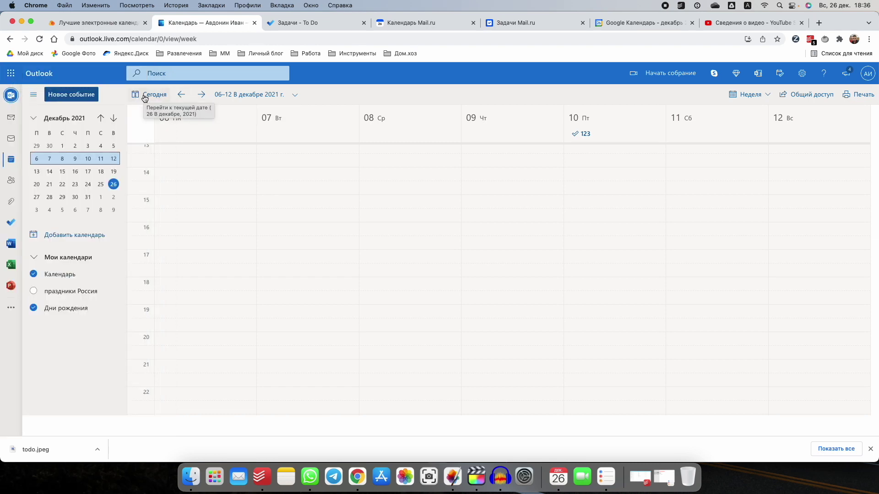
Compare the work week, week and month views of the Outlook calendar, ending on the month view
{"action": "left_click", "coordinate": [732, 102]}
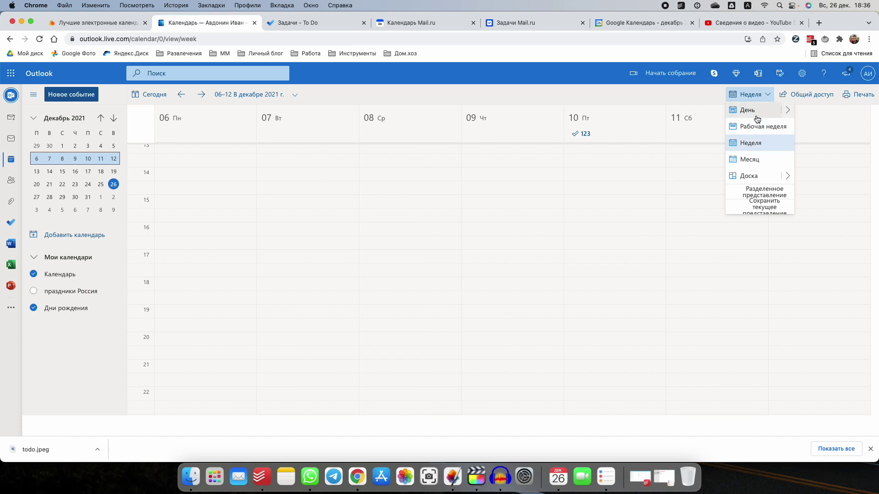
{"action": "left_click", "coordinate": [756, 94]}
{"action": "left_click", "coordinate": [755, 94]}
{"action": "left_click", "coordinate": [762, 126]}
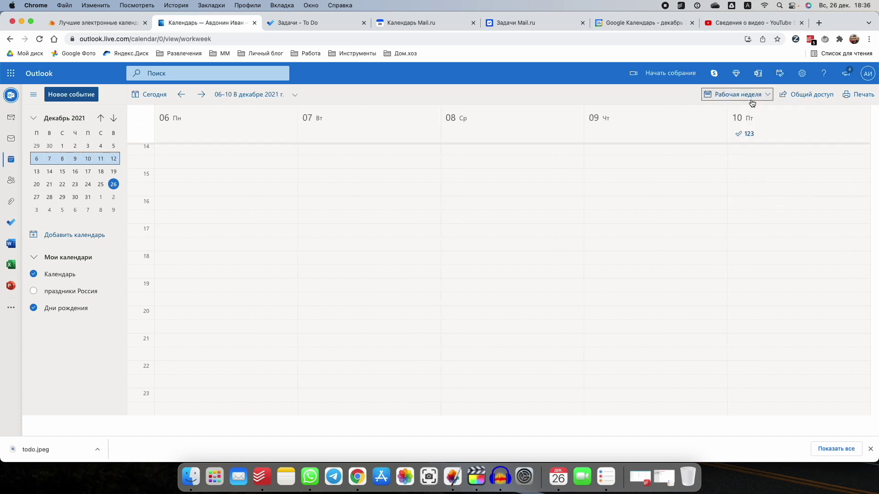
{"action": "left_click", "coordinate": [751, 97]}
{"action": "left_click", "coordinate": [746, 144]}
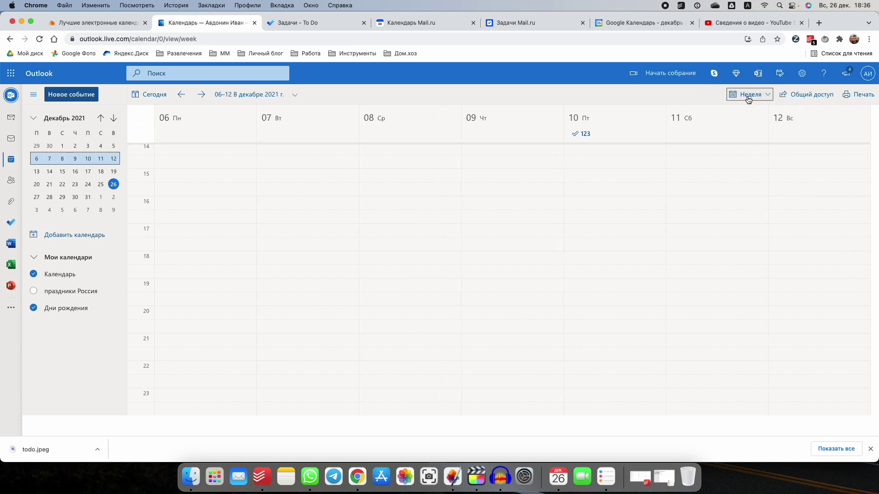
{"action": "left_click", "coordinate": [748, 98]}
{"action": "left_click", "coordinate": [751, 161]}
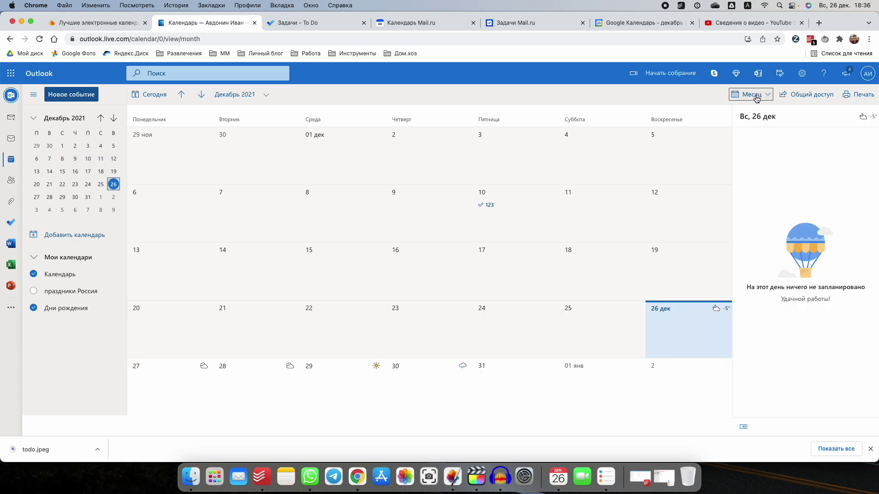
Look over the available Outlook calendar views and the built-in Skype chat, and close them
{"action": "left_click", "coordinate": [756, 98]}
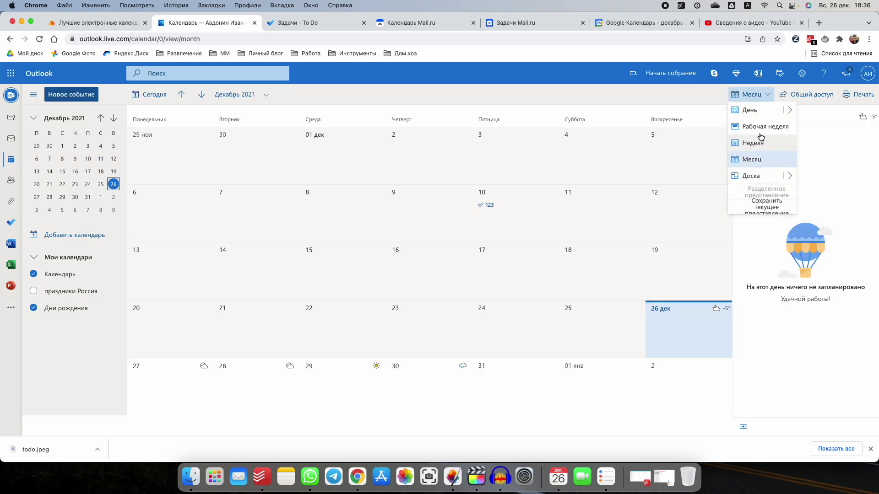
{"action": "left_click", "coordinate": [714, 74]}
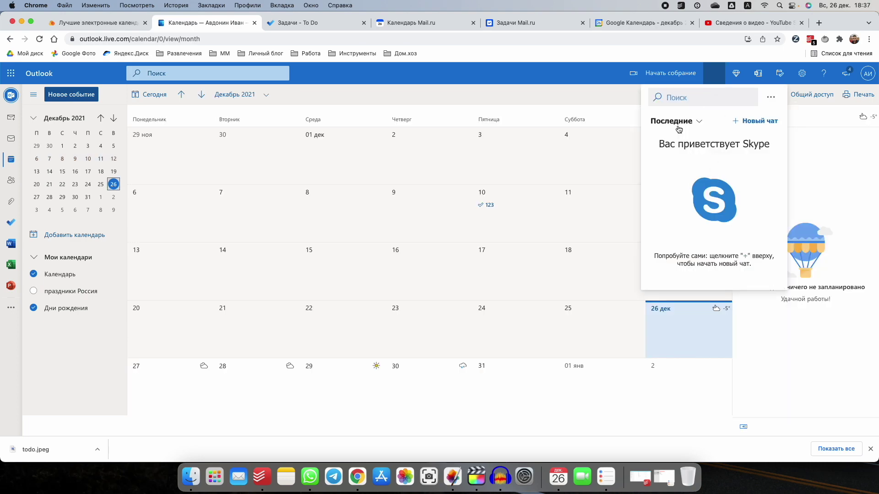
{"action": "key", "text": "Escape"}
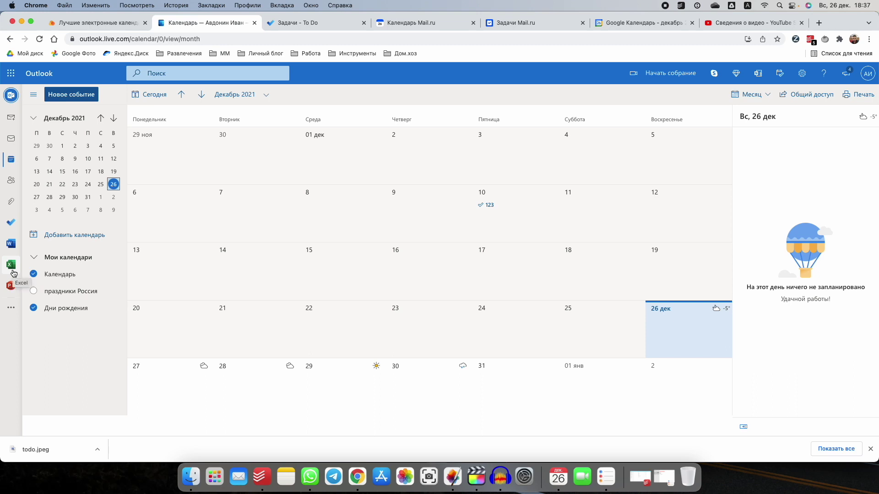
Show the To Do tasks beside the calendar and place the task "123" on 11 December as an event
{"action": "left_click", "coordinate": [780, 73]}
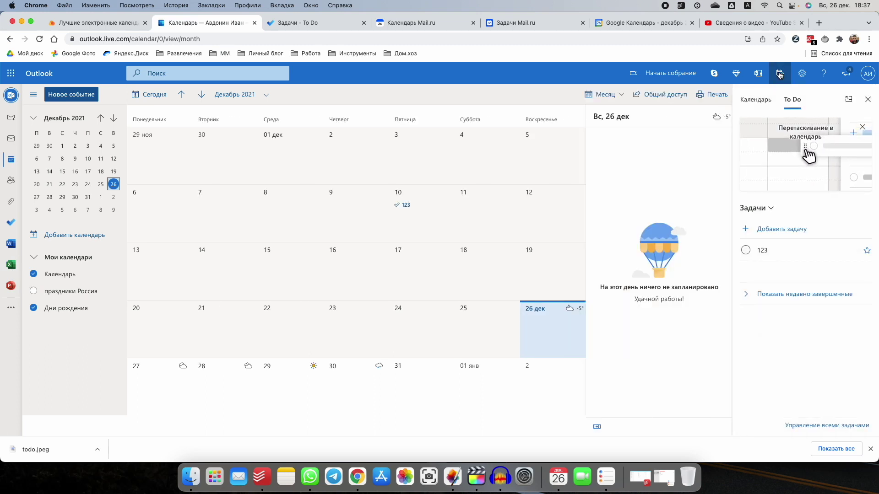
{"action": "left_click", "coordinate": [780, 74]}
{"action": "left_click", "coordinate": [779, 73]}
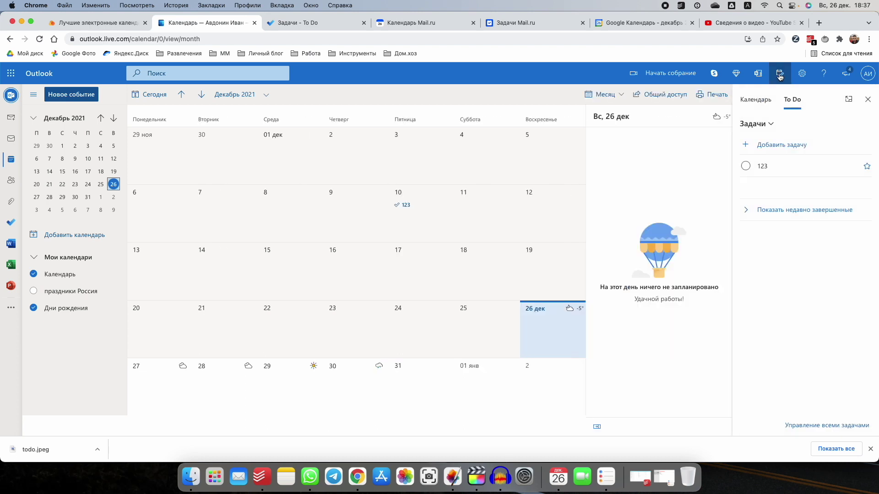
{"action": "left_click_drag", "start_coordinate": [760, 170], "coordinate": [463, 222]}
Delete the "123" event from 11 December 2021
{"action": "left_click", "coordinate": [474, 206]}
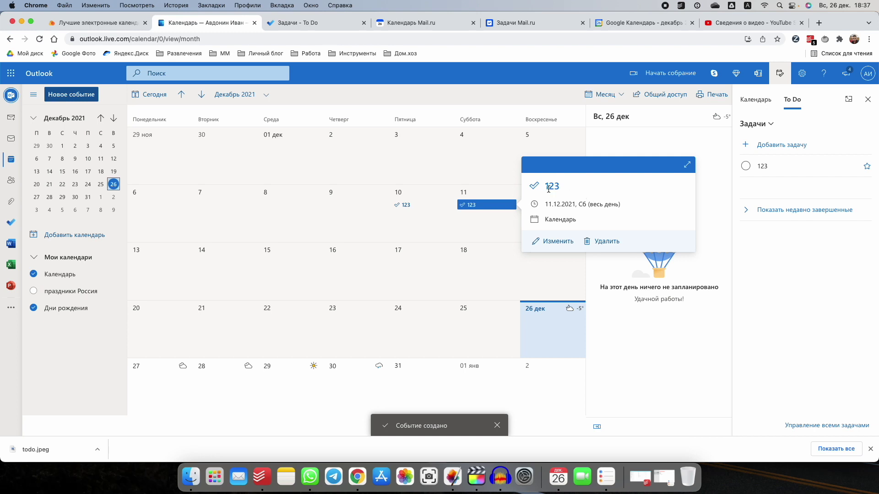
{"action": "left_click", "coordinate": [602, 243]}
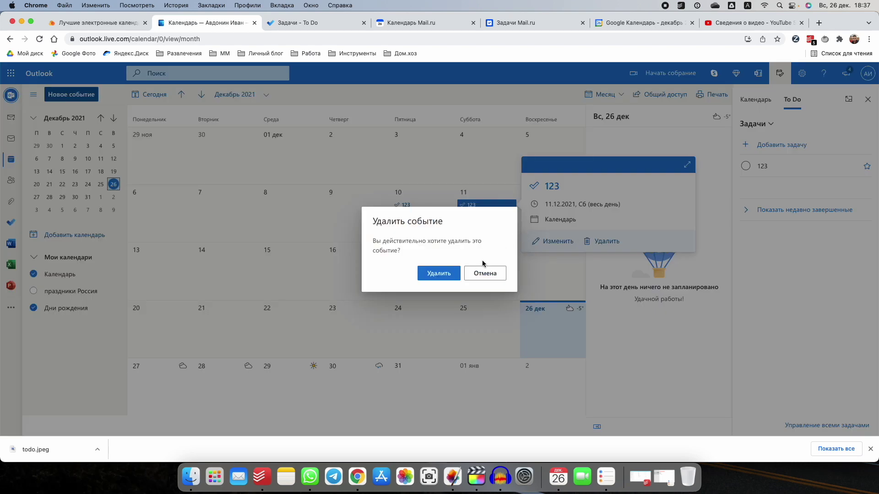
{"action": "left_click", "coordinate": [456, 274]}
{"action": "left_click", "coordinate": [481, 201]}
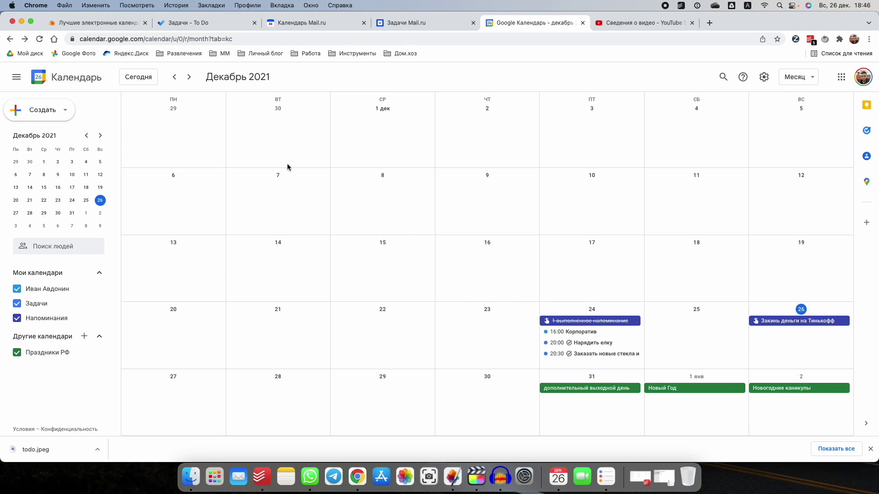
Compare the day, week and year views of Google Calendar, ending on the year 2021
{"action": "left_click", "coordinate": [784, 78]}
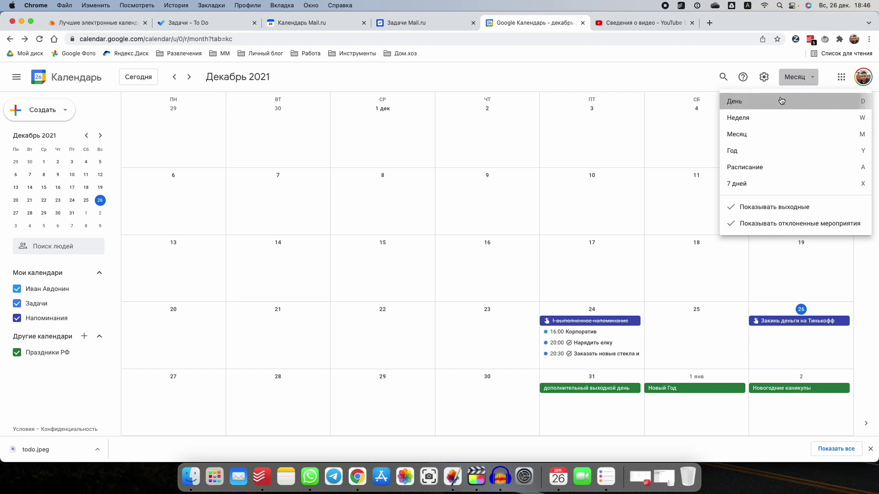
{"action": "left_click", "coordinate": [780, 100]}
{"action": "left_click", "coordinate": [796, 84]}
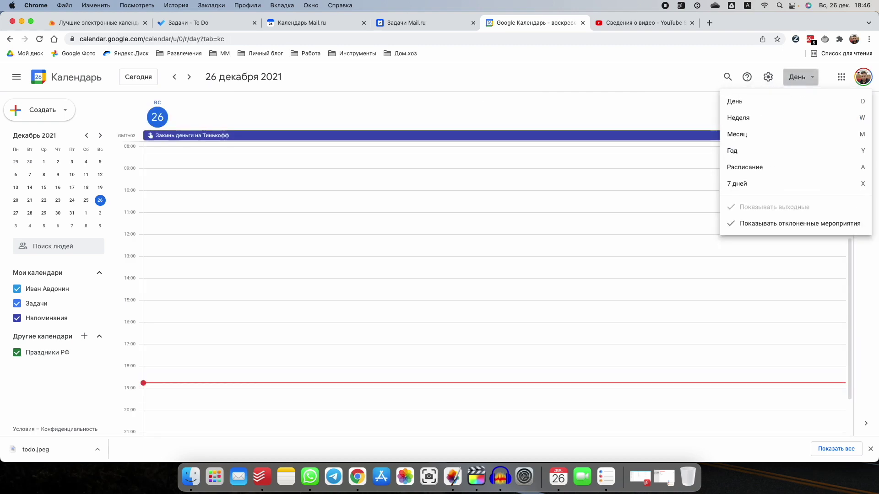
{"action": "left_click", "coordinate": [784, 120]}
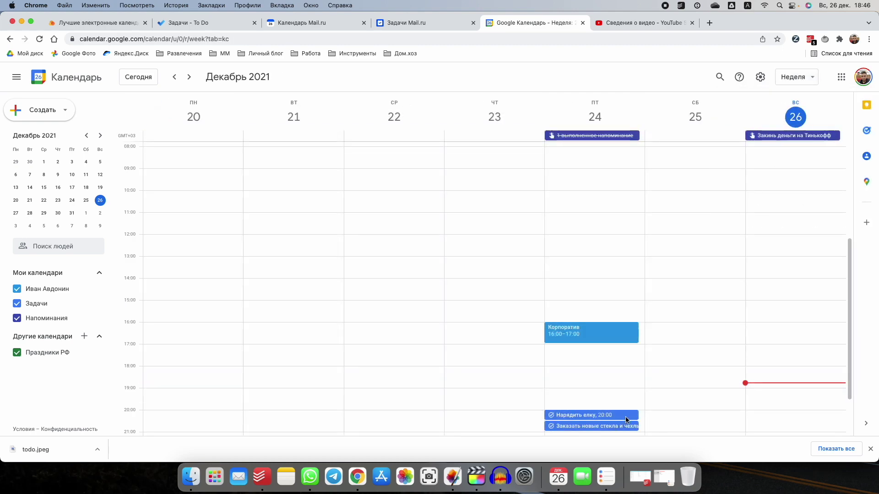
{"action": "key", "text": "y"}
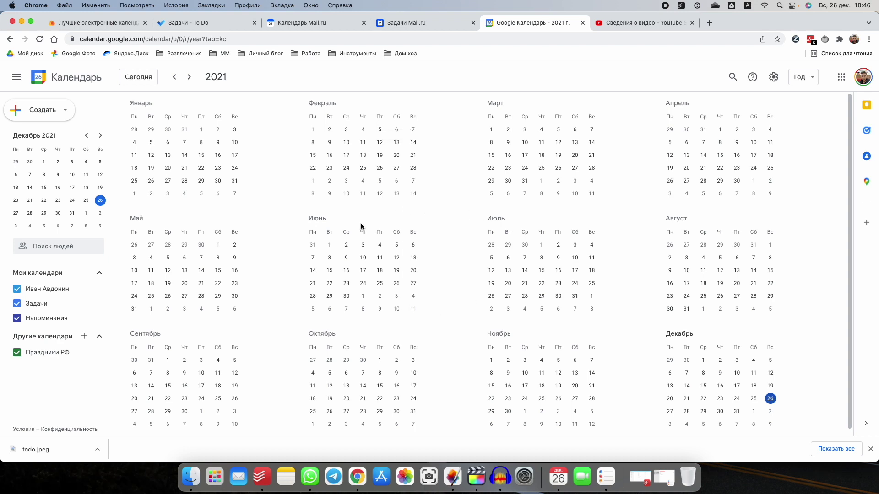
Examine the Keep notes and the "Дом" task list in Google Calendar, and open the "Нарядить елку" task's details
{"action": "left_click", "coordinate": [866, 105]}
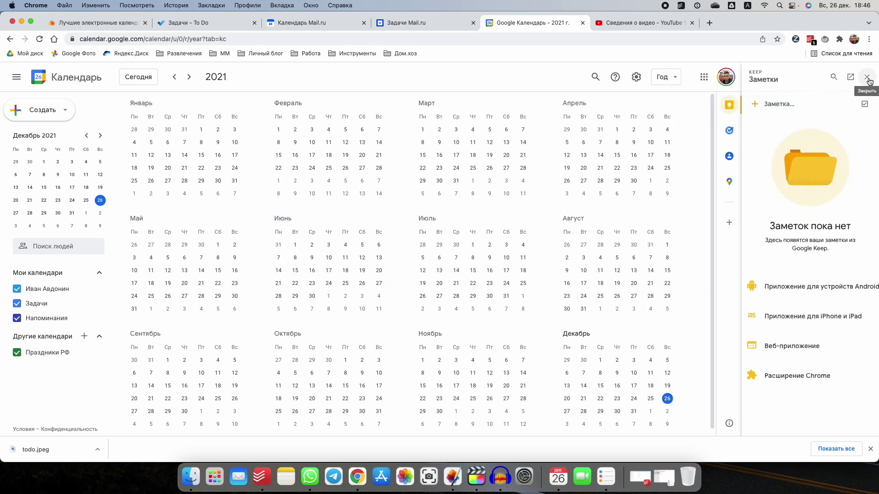
{"action": "left_click", "coordinate": [729, 131]}
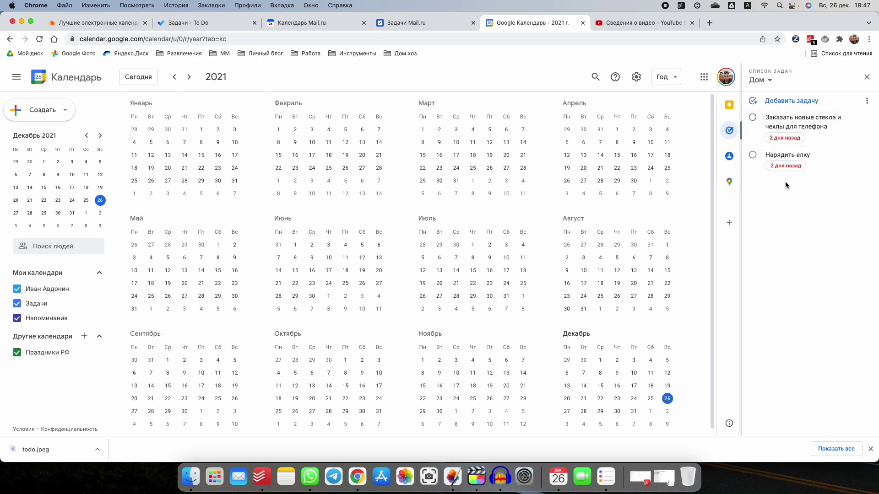
{"action": "left_click", "coordinate": [785, 165]}
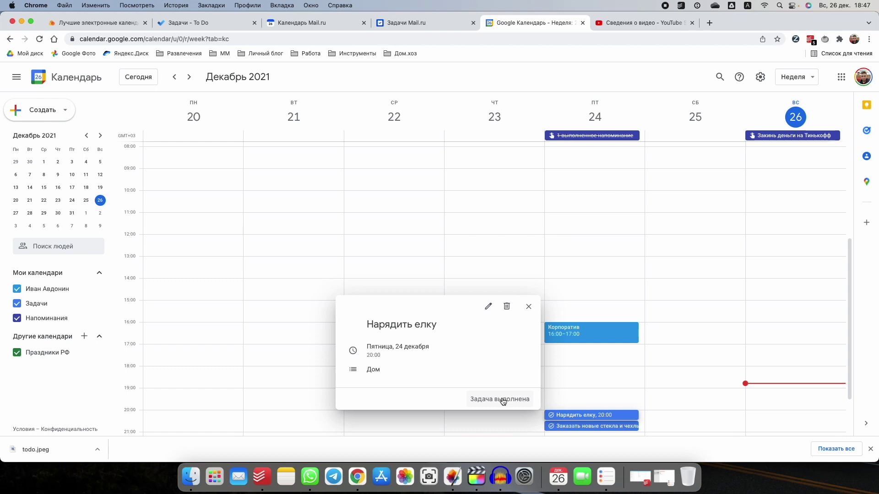
Mark the "Нарядить елку" task of 24 December as completed and close its details
{"action": "left_click", "coordinate": [503, 401]}
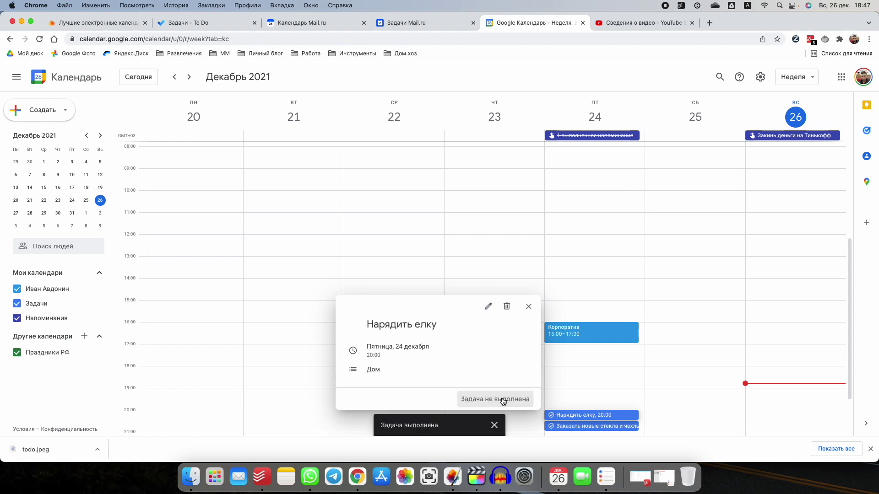
{"action": "left_click", "coordinate": [528, 306]}
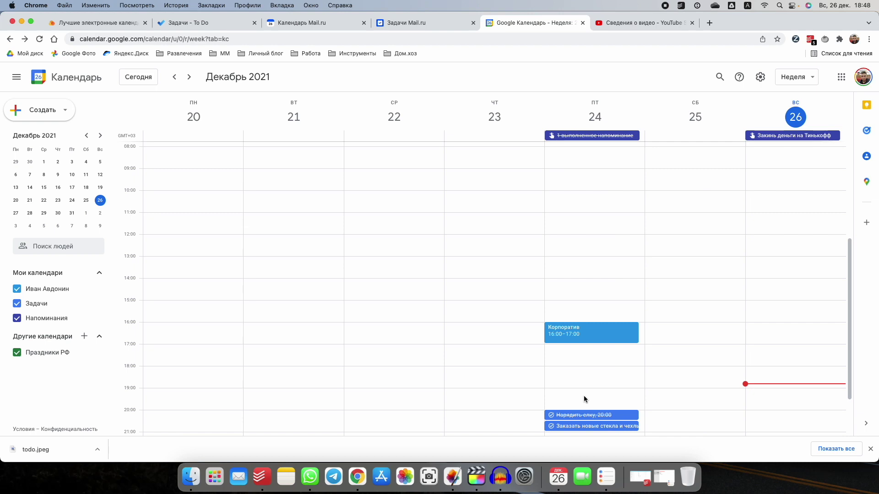
Start a new entry on 26 December at 19:00 and compare its event, task and reminder forms, including the event's description and attachment fields
{"action": "left_click", "coordinate": [765, 394]}
{"action": "left_click", "coordinate": [636, 202]}
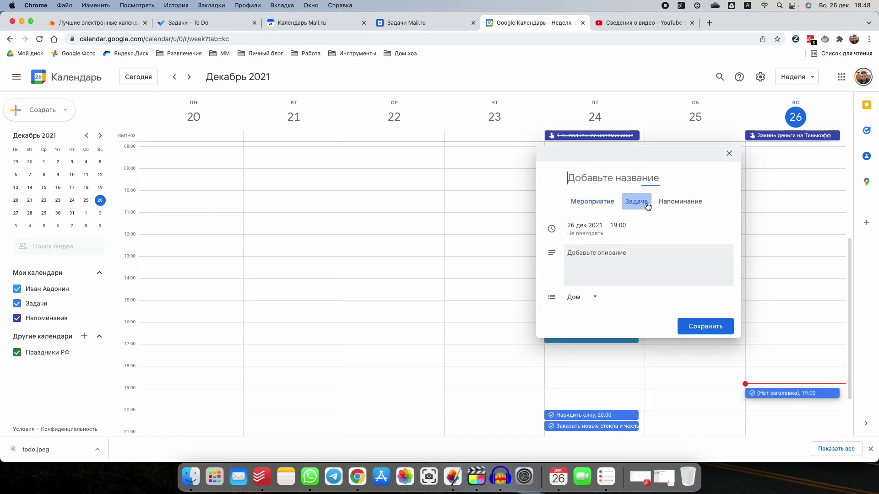
{"action": "left_click", "coordinate": [665, 202]}
{"action": "left_click", "coordinate": [632, 204]}
{"action": "left_click", "coordinate": [593, 202]}
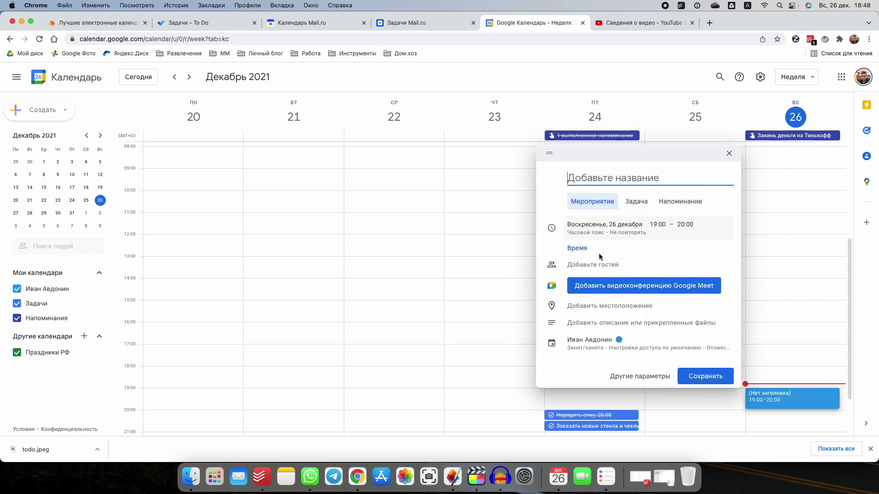
{"action": "left_click", "coordinate": [590, 324]}
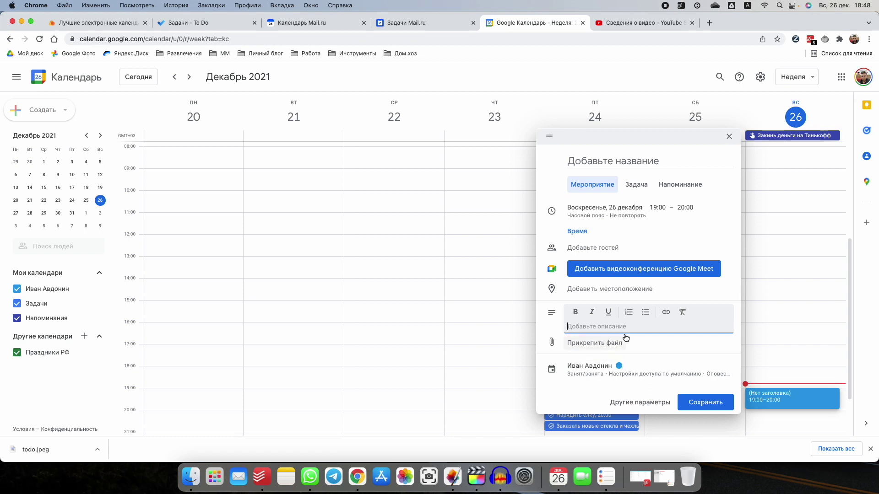
{"action": "left_click", "coordinate": [636, 184]}
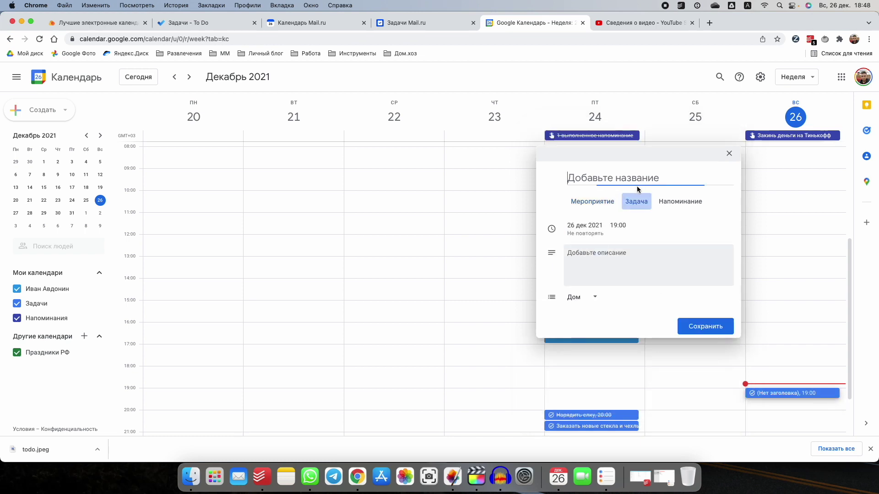
{"action": "left_click", "coordinate": [663, 202]}
{"action": "left_click", "coordinate": [641, 202]}
{"action": "left_click", "coordinate": [594, 201]}
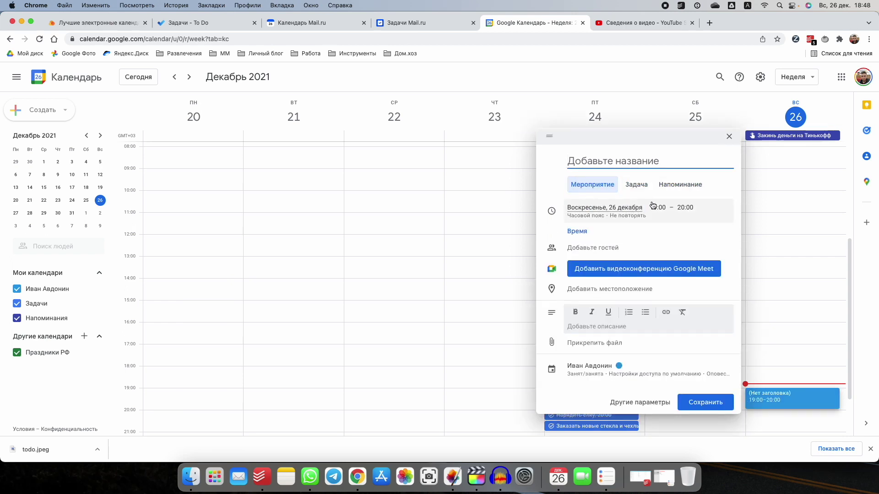
Examine the all-day and repeat options of the reminder form, and close the untitled entry without saving
{"action": "left_click", "coordinate": [668, 184]}
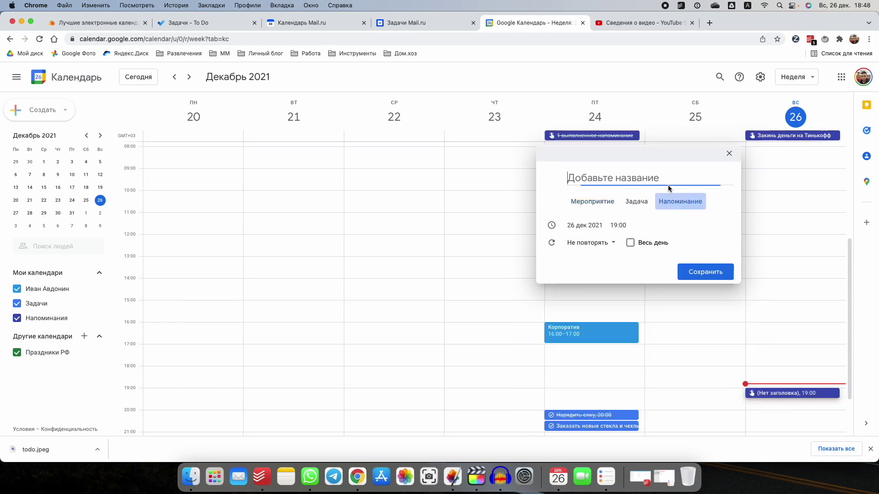
{"action": "left_click", "coordinate": [631, 243]}
{"action": "left_click", "coordinate": [631, 227]}
{"action": "left_click", "coordinate": [614, 243]}
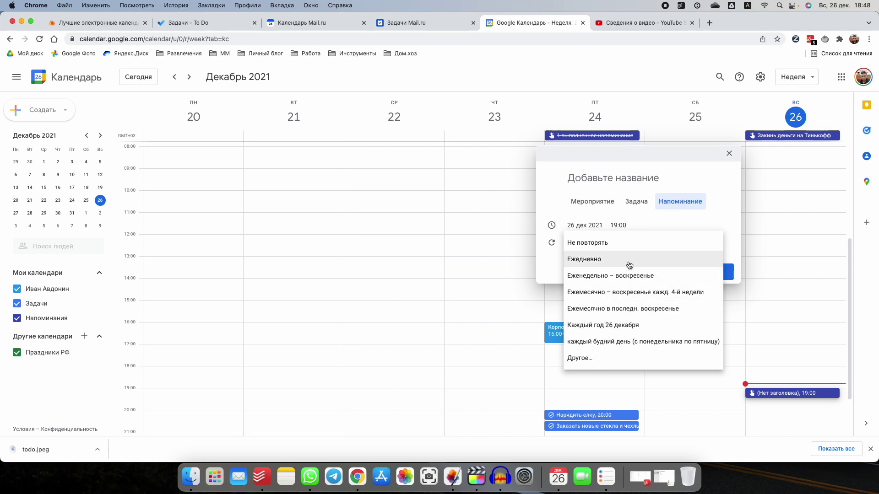
{"action": "left_click", "coordinate": [682, 221]}
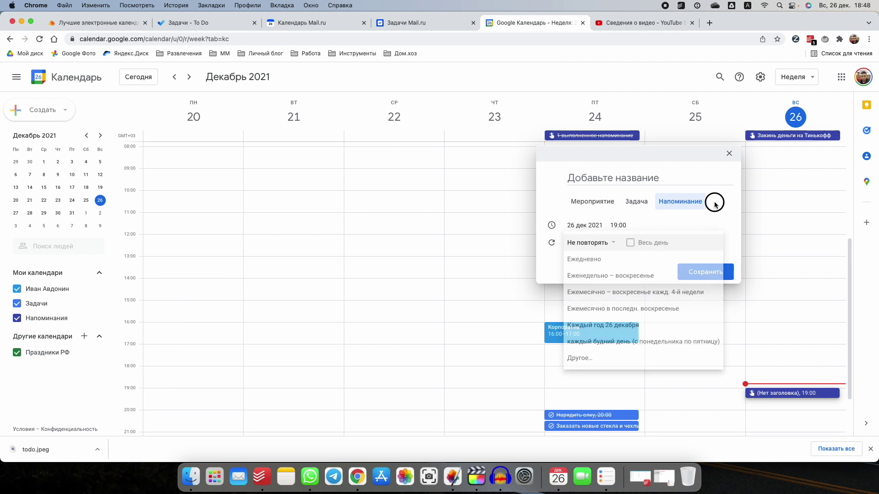
{"action": "left_click", "coordinate": [728, 153]}
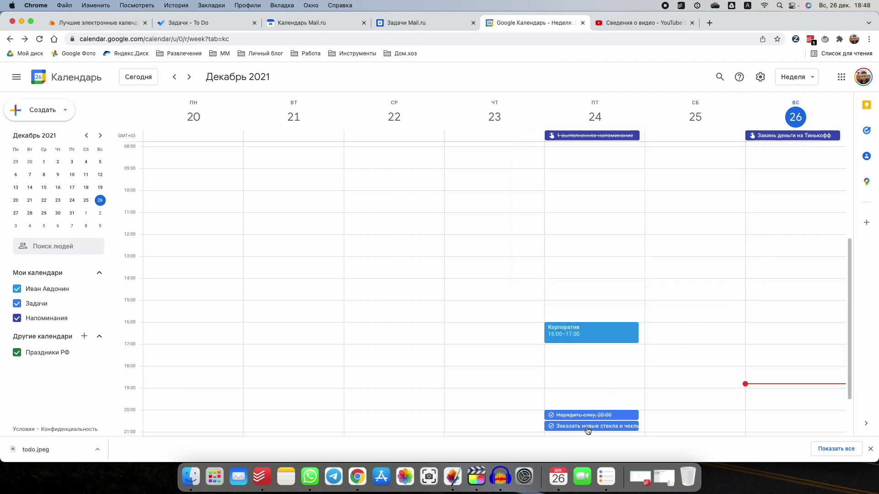